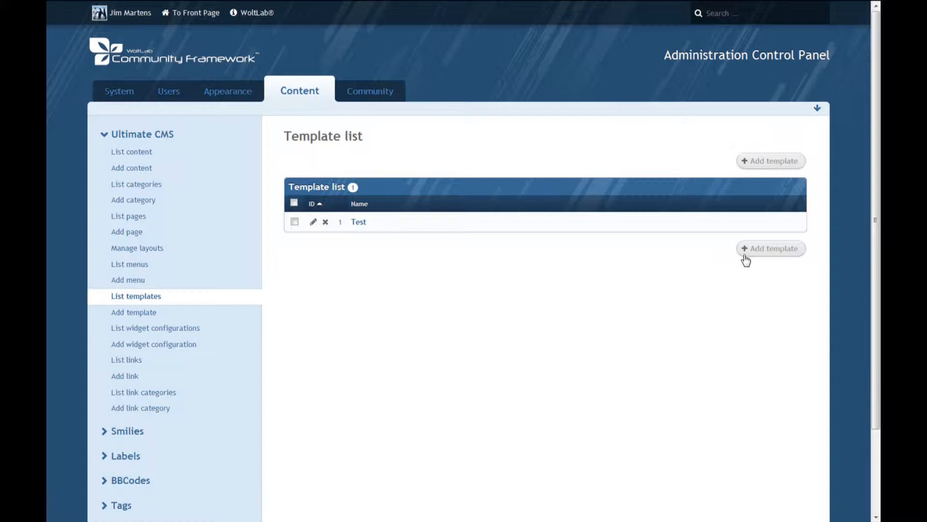
Start a new template and name it DefaultContentCategory.
{"action": "left_click", "coordinate": [768, 250]}
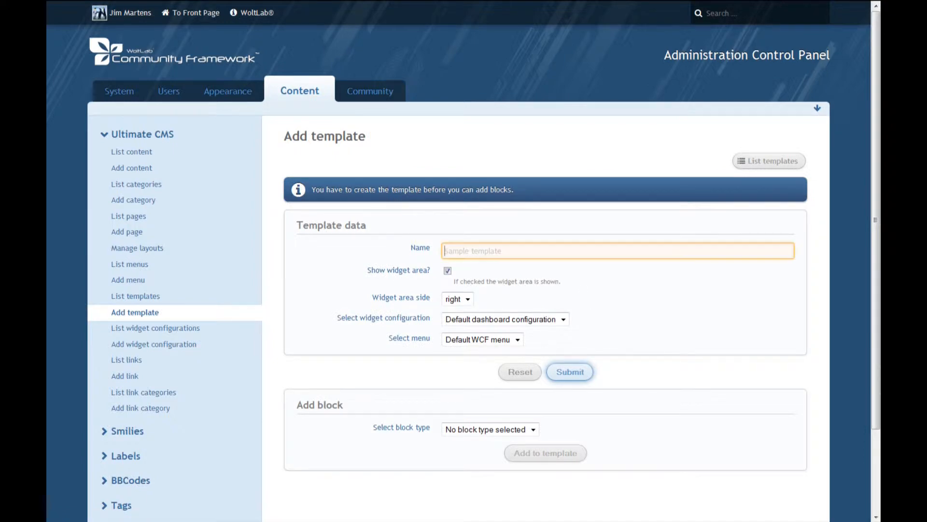
{"action": "type", "text": "DefaultContentCategory"}
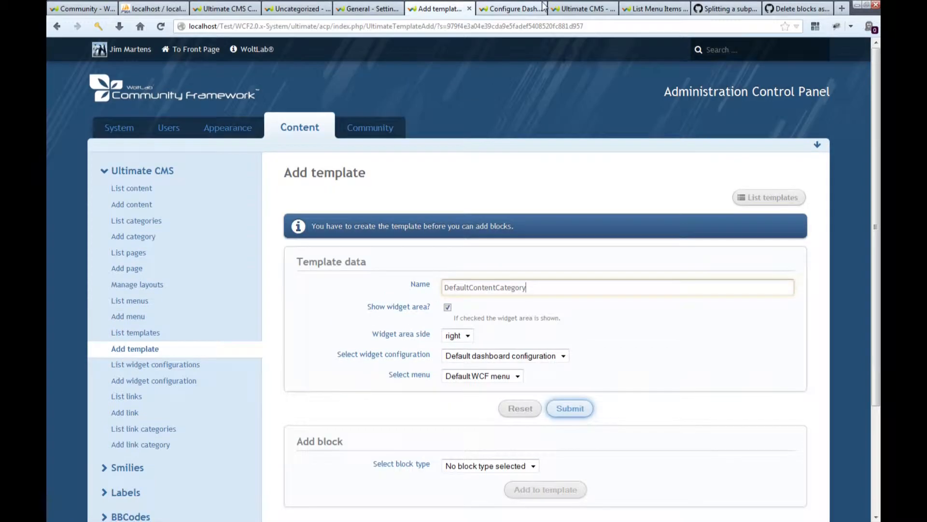
View the dashboard box configuration for Ultimate CMS templates in its open page, and return to the new template form.
{"action": "left_click", "coordinate": [543, 6]}
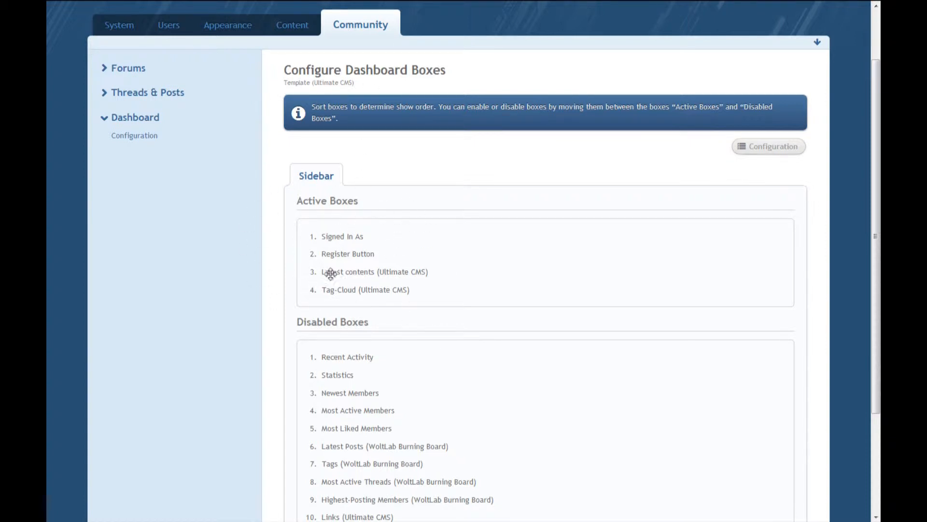
{"action": "left_click", "coordinate": [399, 6]}
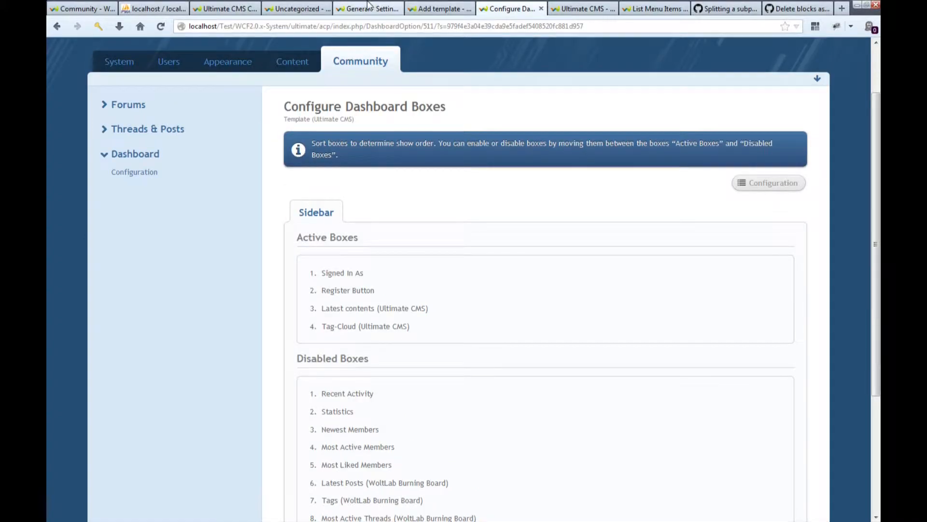
{"action": "left_click", "coordinate": [410, 9]}
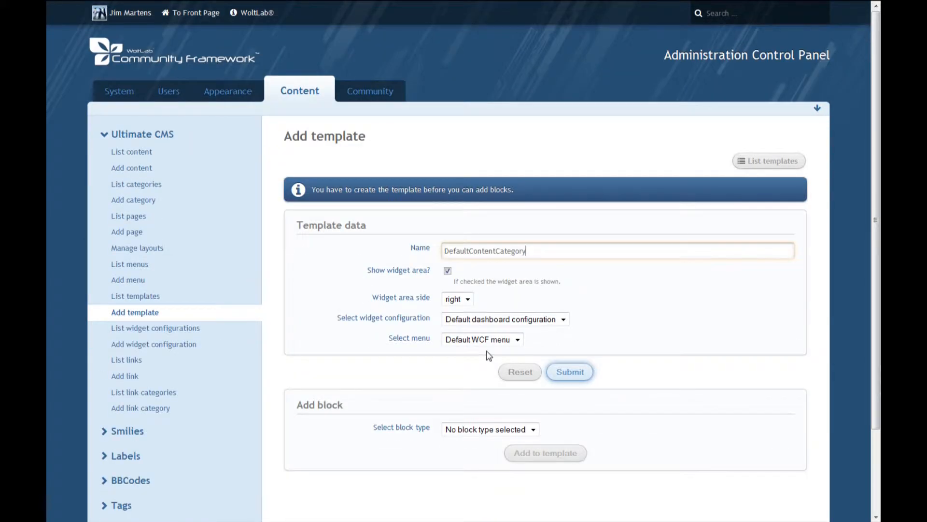
Submit the new template and choose Content as the block to add, bringing up the block's additional options.
{"action": "scroll", "coordinate": [487, 353], "scroll_direction": "down", "scroll_amount": 3}
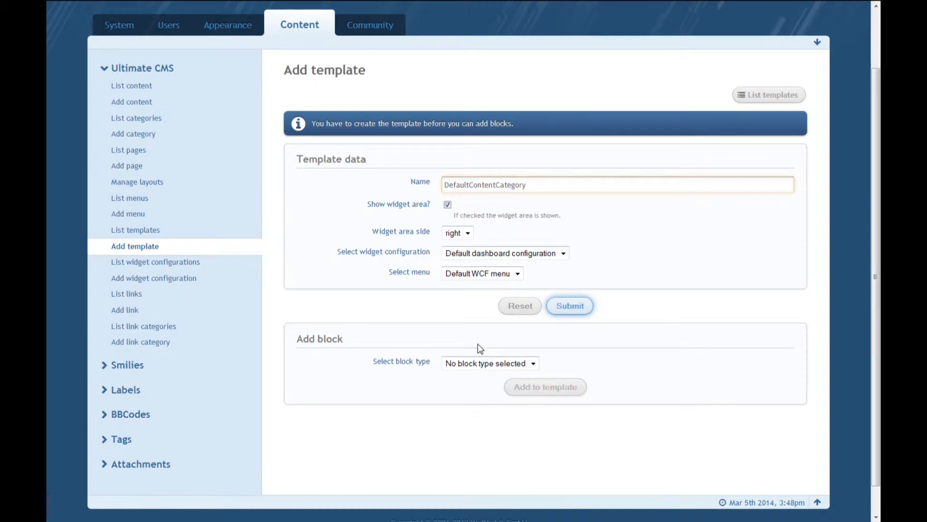
{"action": "left_click", "coordinate": [565, 309]}
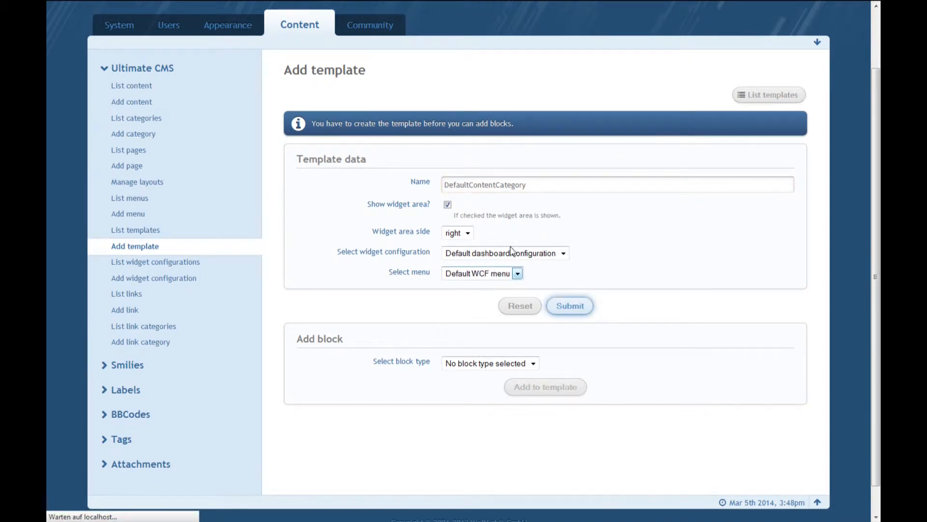
{"action": "scroll", "coordinate": [446, 253], "scroll_direction": "down", "scroll_amount": 3}
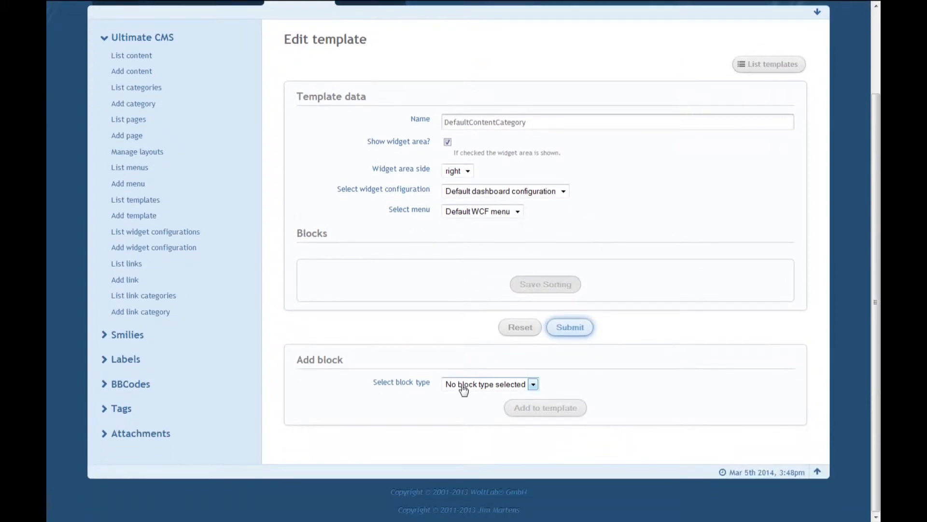
{"action": "left_click", "coordinate": [464, 385]}
{"action": "left_click", "coordinate": [458, 406]}
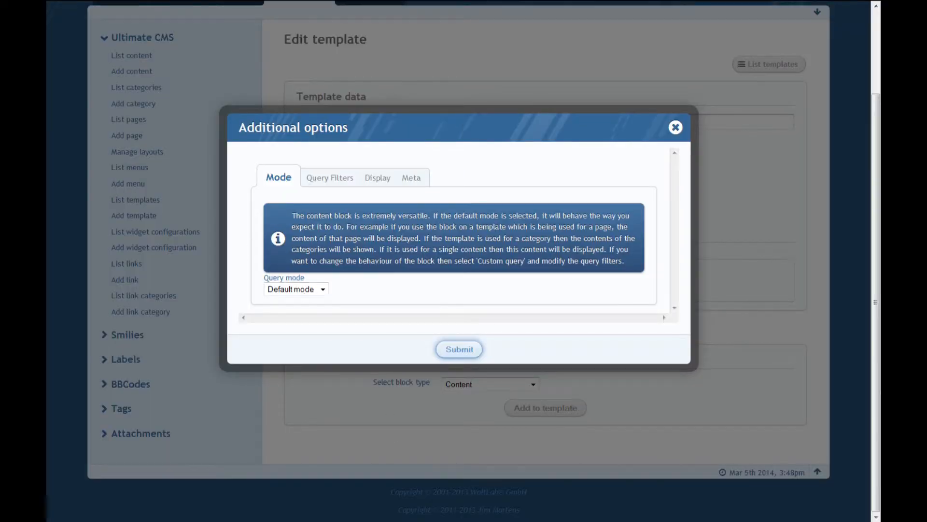
Examine the Content block's query mode choices and its query filters, from page content and categories to sort order.
{"action": "left_click", "coordinate": [302, 291]}
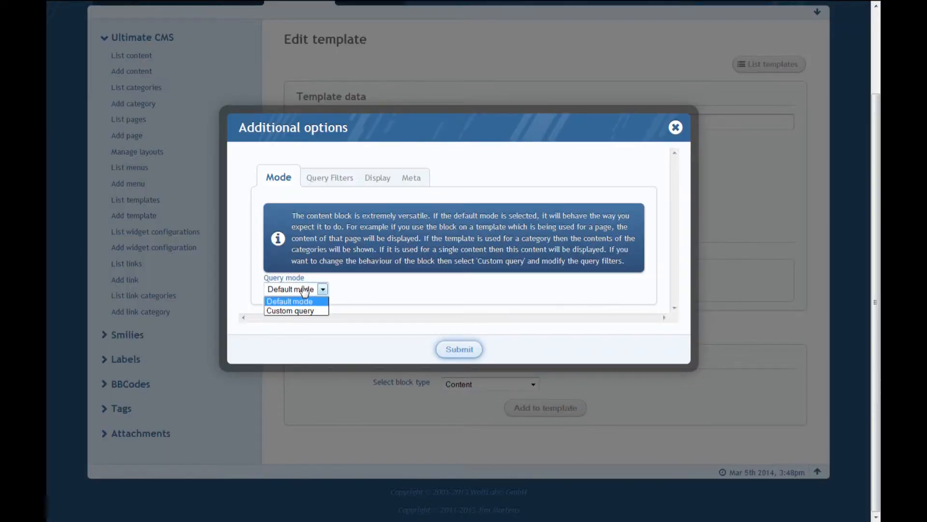
{"action": "left_click", "coordinate": [305, 290]}
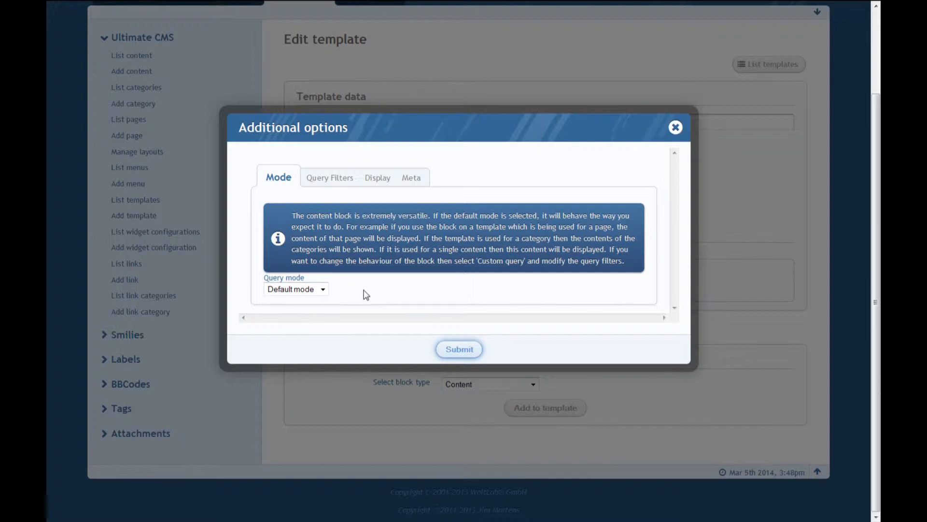
{"action": "left_click", "coordinate": [322, 179]}
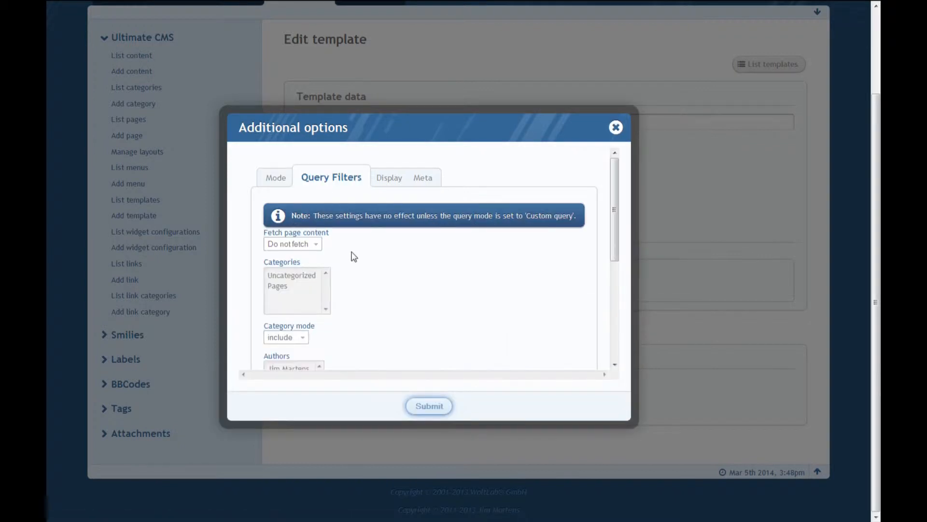
{"action": "scroll", "coordinate": [347, 242], "scroll_direction": "down", "scroll_amount": 3}
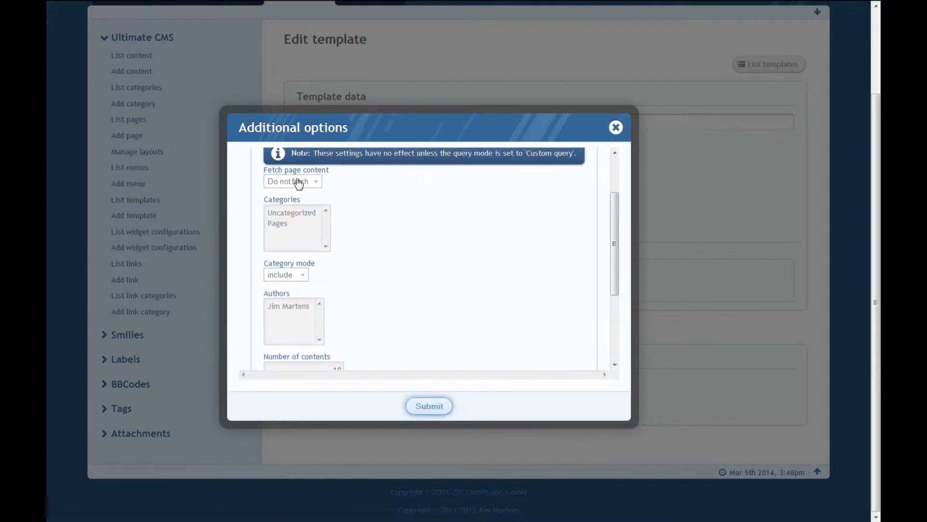
{"action": "mouse_move", "coordinate": [307, 177]}
{"action": "scroll", "coordinate": [344, 207], "scroll_direction": "up", "scroll_amount": 1}
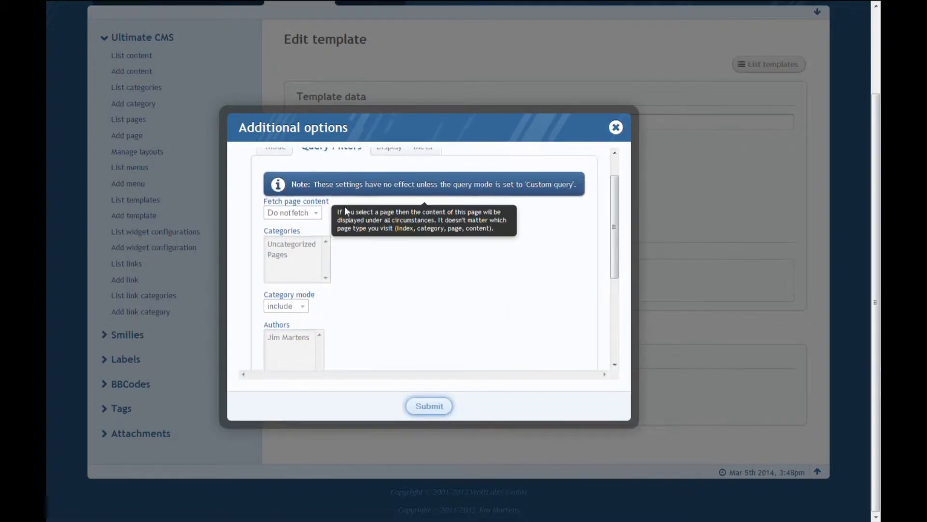
{"action": "scroll", "coordinate": [343, 208], "scroll_direction": "down", "scroll_amount": 2}
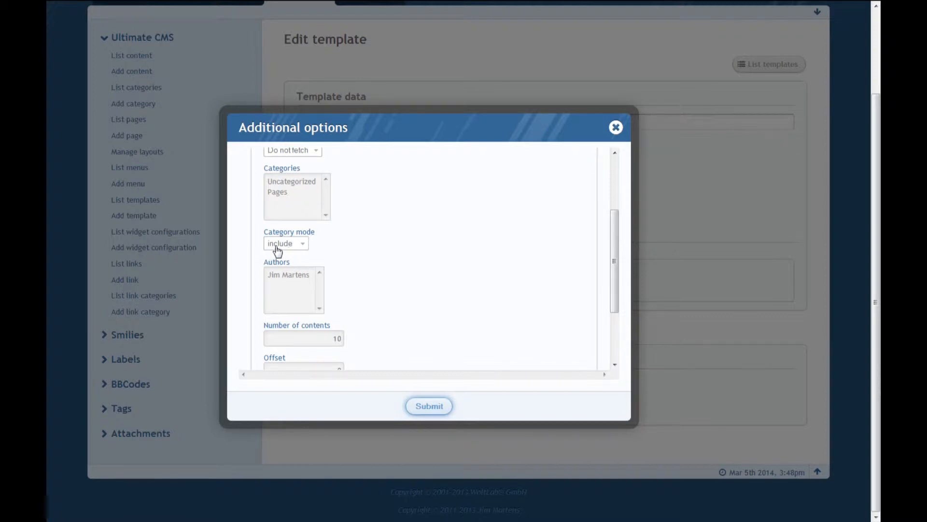
{"action": "scroll", "coordinate": [409, 269], "scroll_direction": "down", "scroll_amount": 1}
{"action": "scroll", "coordinate": [409, 269], "scroll_direction": "down", "scroll_amount": 1}
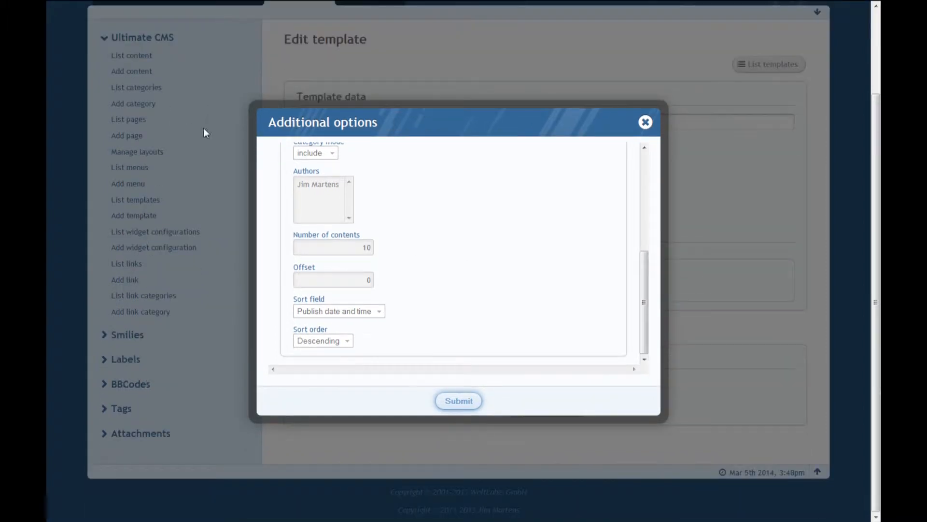
{"action": "scroll", "coordinate": [375, 198], "scroll_direction": "up", "scroll_amount": 5}
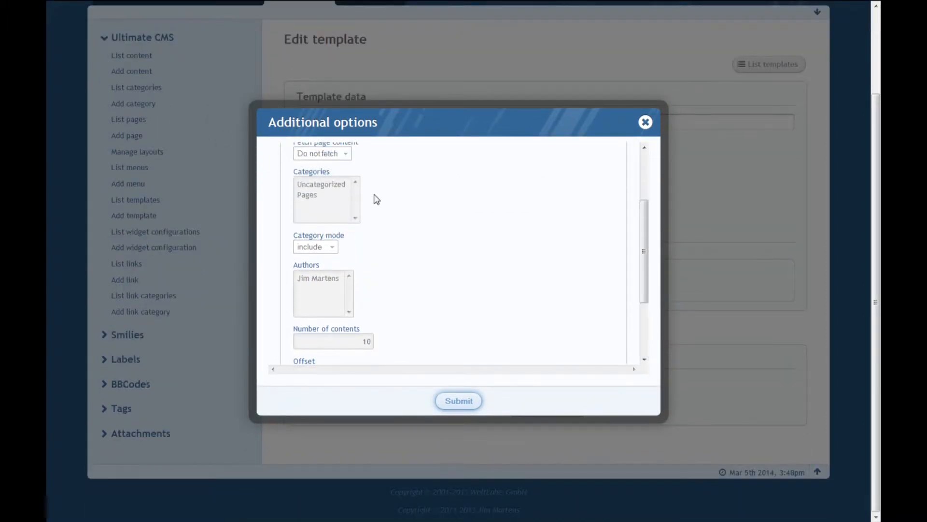
{"action": "scroll", "coordinate": [377, 198], "scroll_direction": "up", "scroll_amount": 1}
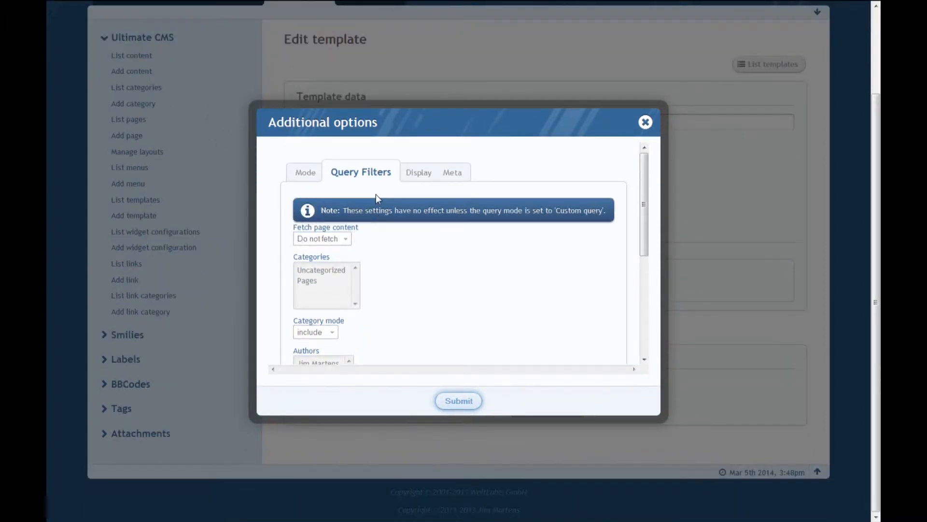
Examine the Content block's display settings, including the content body display choices and the featured contents number.
{"action": "left_click", "coordinate": [418, 176]}
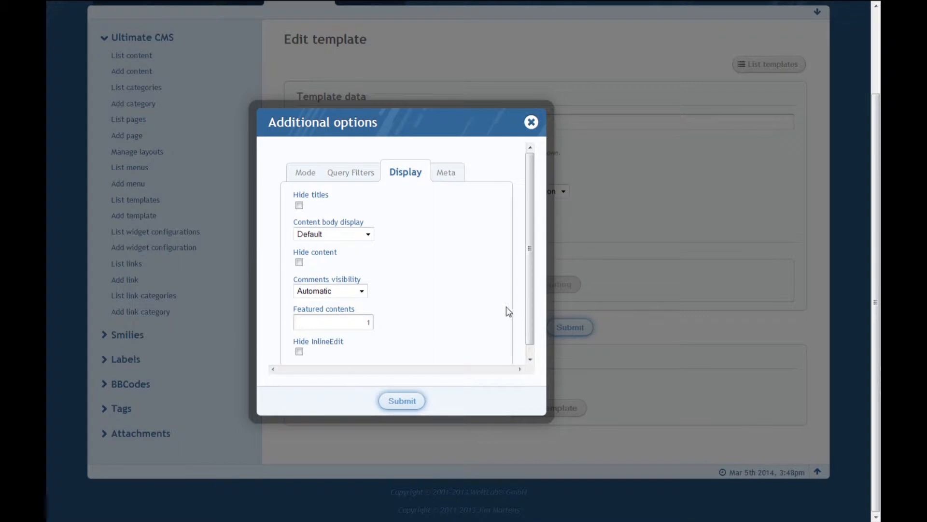
{"action": "scroll", "coordinate": [476, 302], "scroll_direction": "down", "scroll_amount": 1}
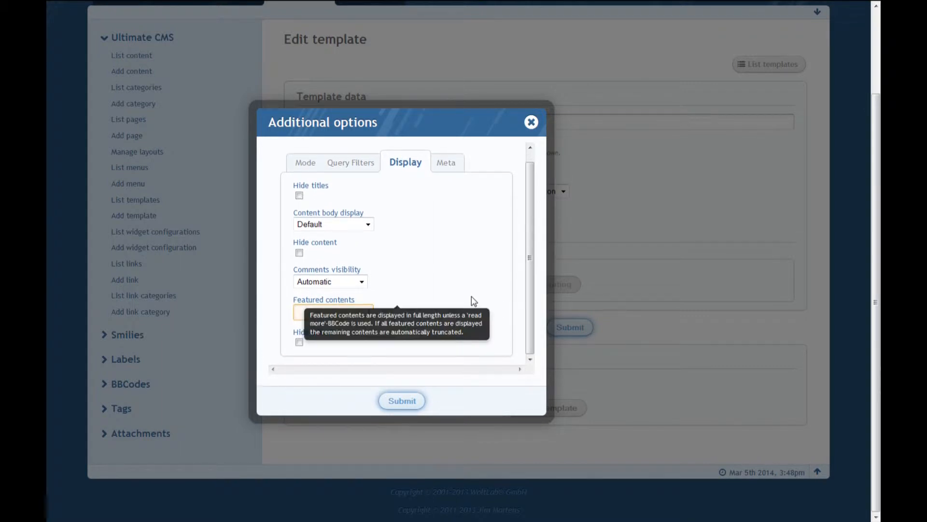
{"action": "scroll", "coordinate": [471, 301], "scroll_direction": "up", "scroll_amount": 1}
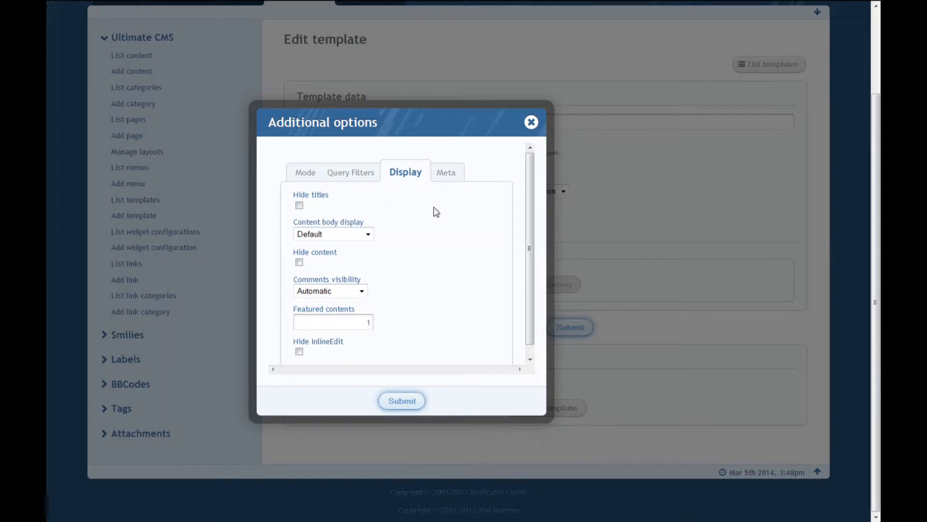
{"action": "left_click", "coordinate": [368, 235]}
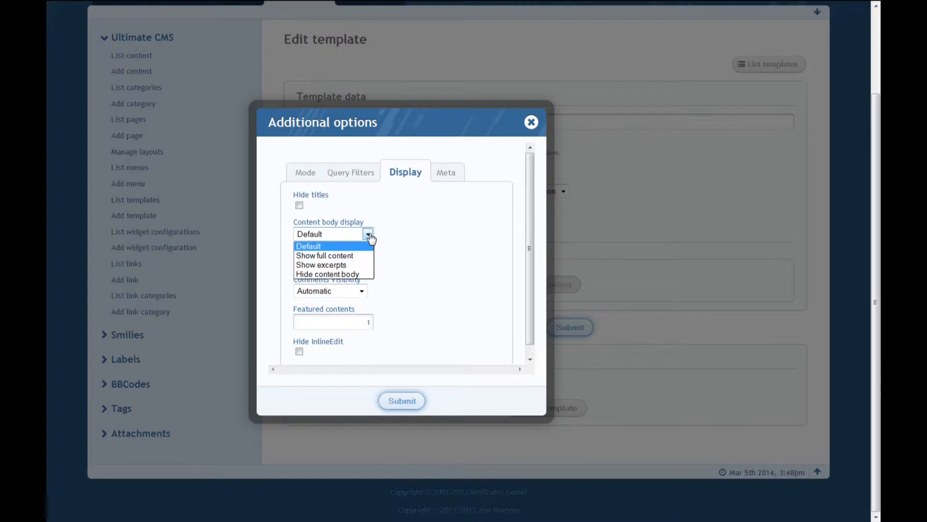
{"action": "left_click", "coordinate": [381, 251]}
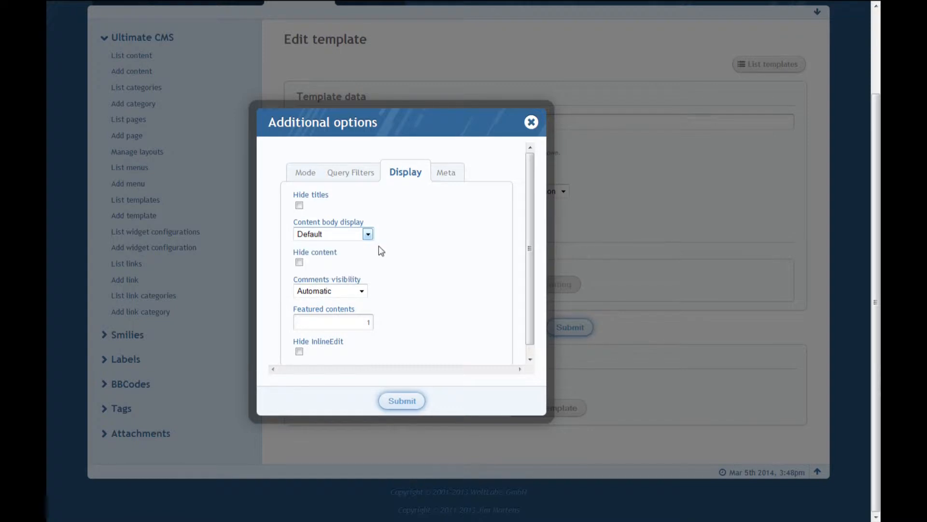
{"action": "left_click", "coordinate": [360, 323]}
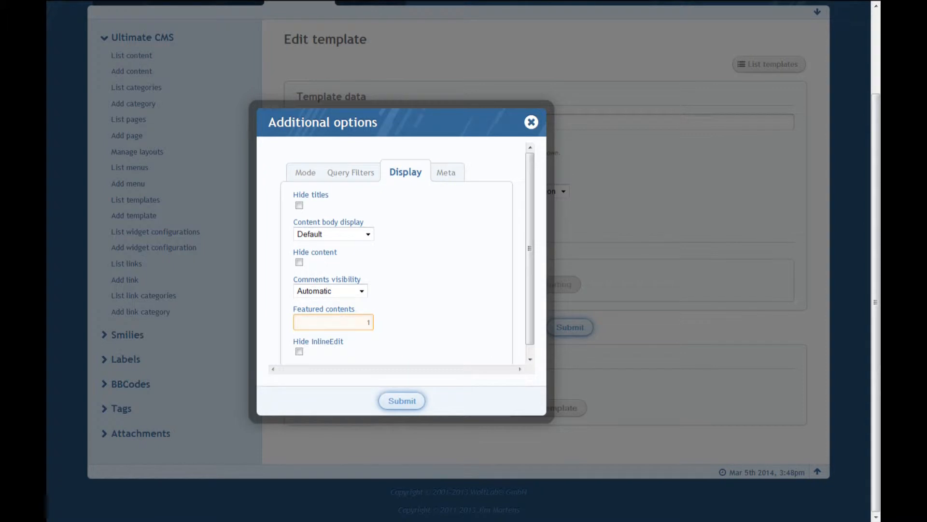
{"action": "left_click", "coordinate": [413, 309]}
Try Show full content, Show excerpts and Hide content body as the content body display, and return it to Default.
{"action": "left_click", "coordinate": [368, 235]}
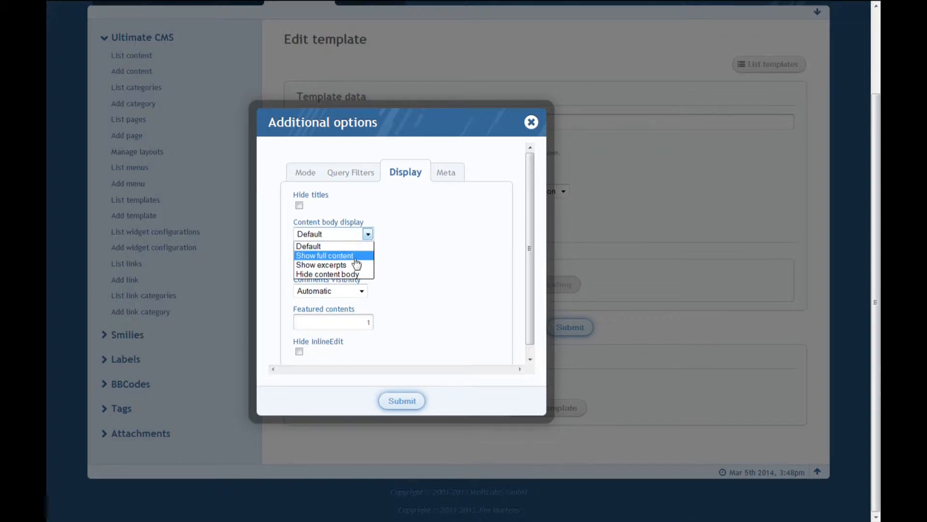
{"action": "left_click", "coordinate": [357, 256]}
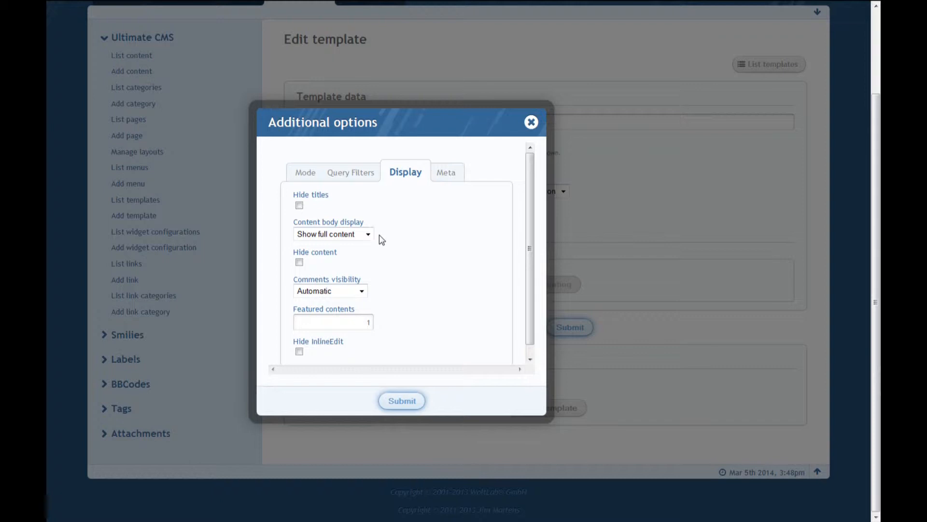
{"action": "left_click", "coordinate": [367, 236]}
{"action": "left_click", "coordinate": [361, 264]}
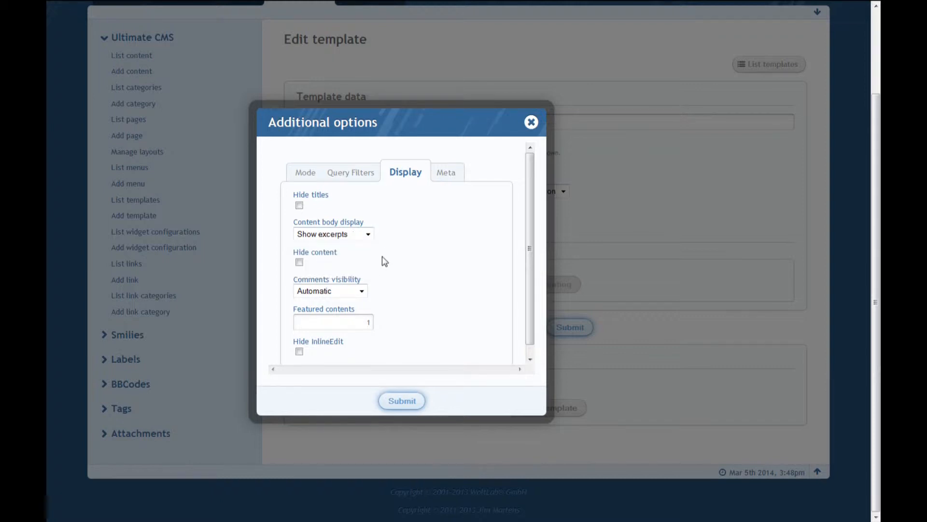
{"action": "left_click", "coordinate": [357, 235]}
{"action": "left_click", "coordinate": [360, 274]}
{"action": "mouse_move", "coordinate": [370, 234]}
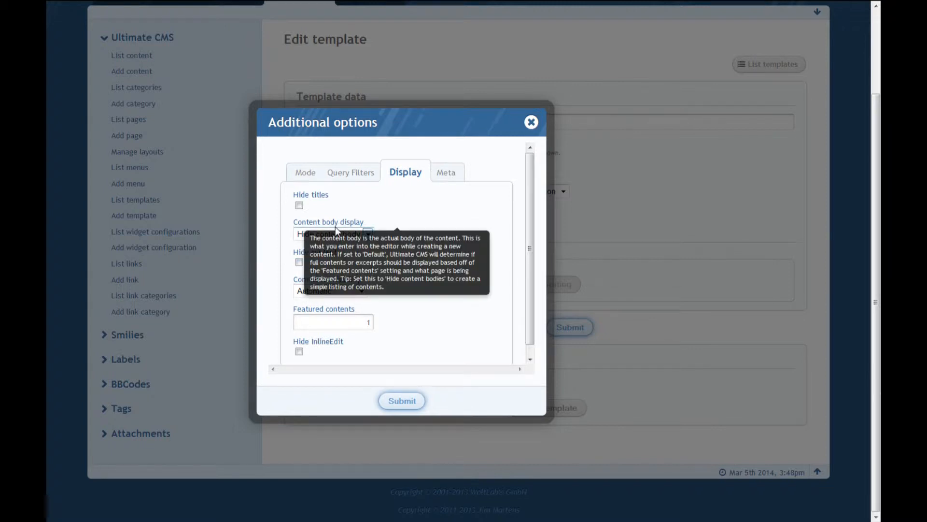
{"action": "left_click", "coordinate": [334, 237]}
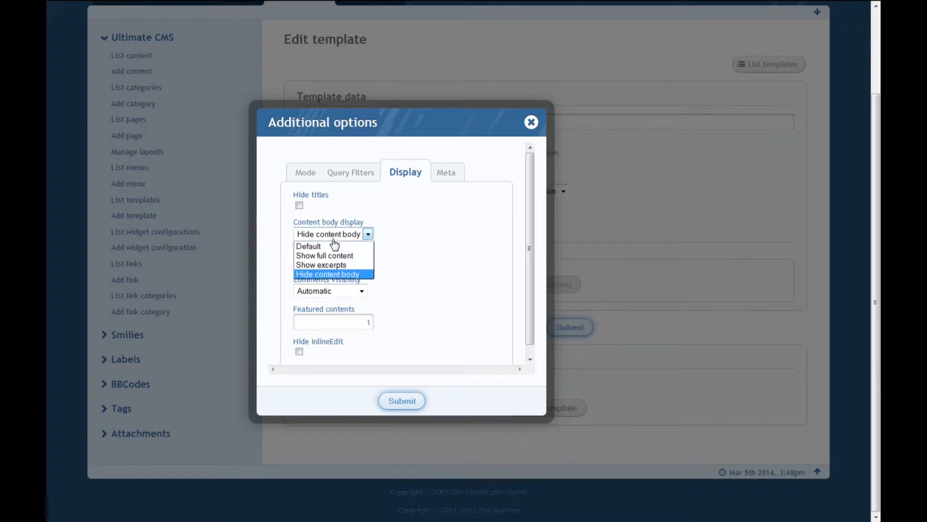
{"action": "left_click", "coordinate": [334, 246]}
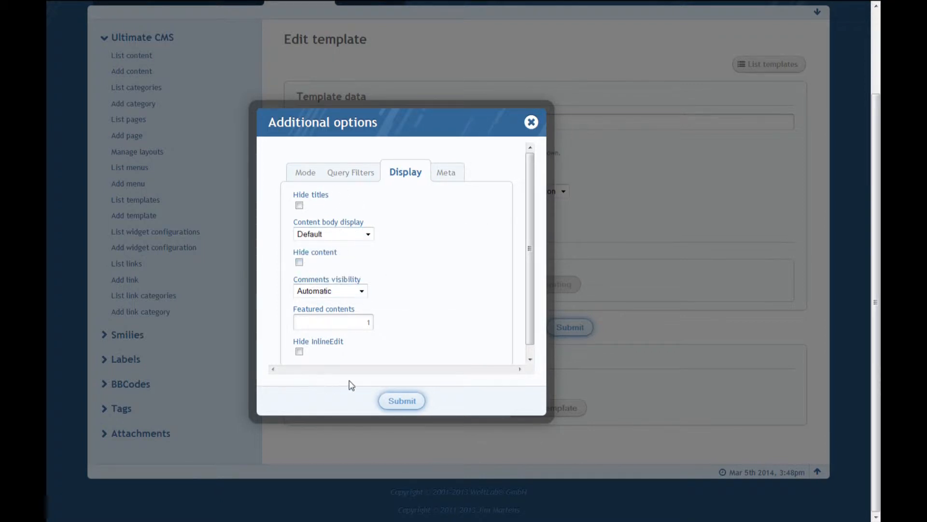
{"action": "scroll", "coordinate": [400, 320], "scroll_direction": "down", "scroll_amount": 1}
{"action": "mouse_move", "coordinate": [366, 335]}
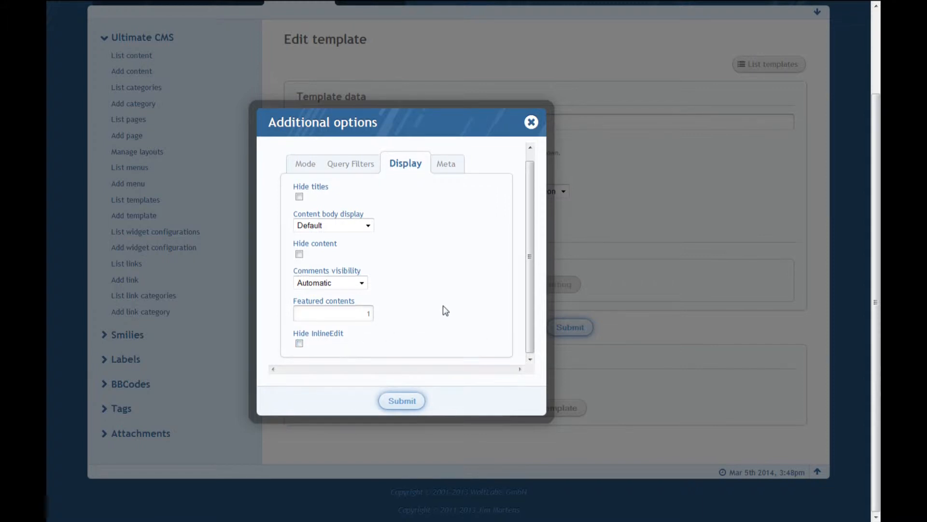
{"action": "scroll", "coordinate": [443, 311], "scroll_direction": "up", "scroll_amount": 1}
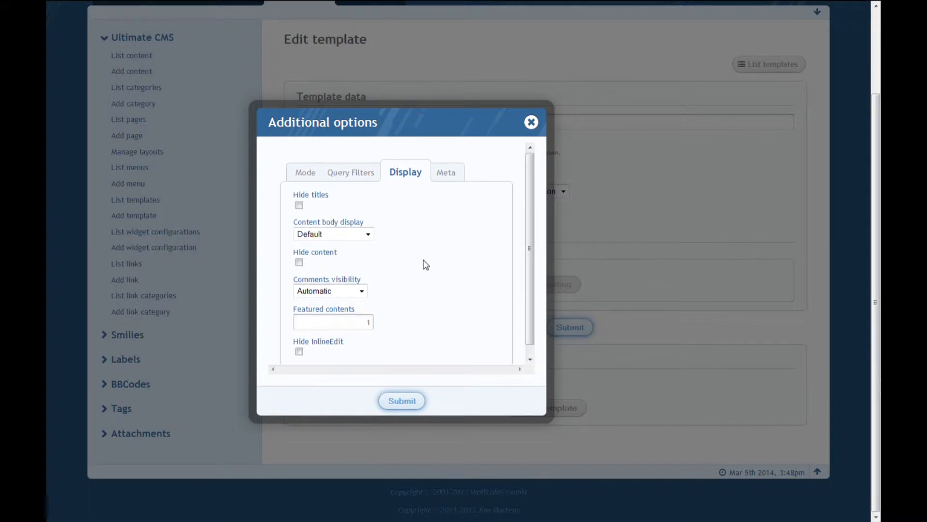
Set the Content block's meta above content to $datetime.
{"action": "left_click", "coordinate": [446, 177]}
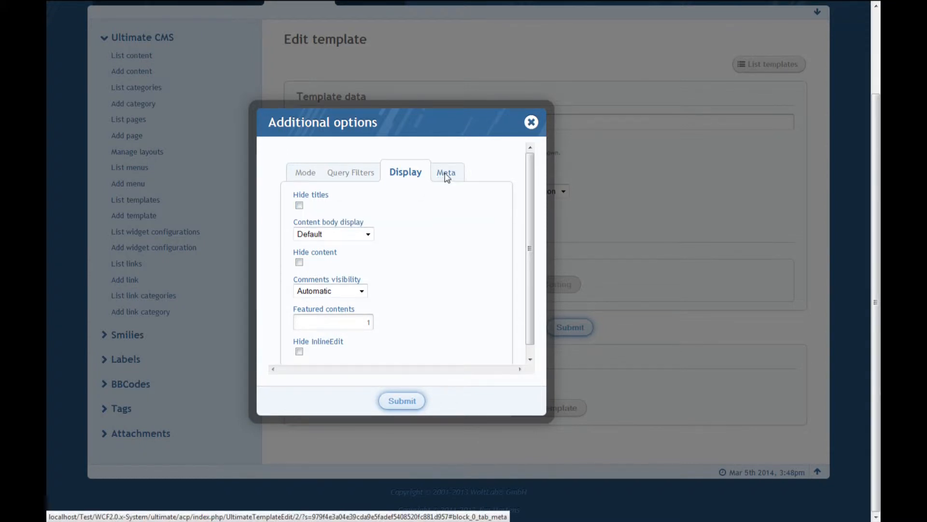
{"action": "scroll", "coordinate": [437, 275], "scroll_direction": "down", "scroll_amount": 3}
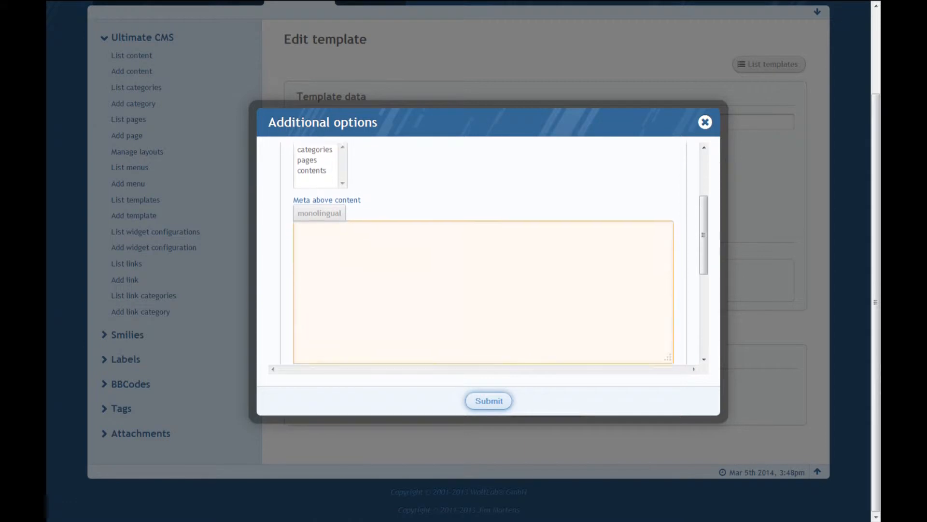
{"action": "scroll", "coordinate": [437, 270], "scroll_direction": "up", "scroll_amount": 1}
{"action": "scroll", "coordinate": [437, 271], "scroll_direction": "down", "scroll_amount": 3}
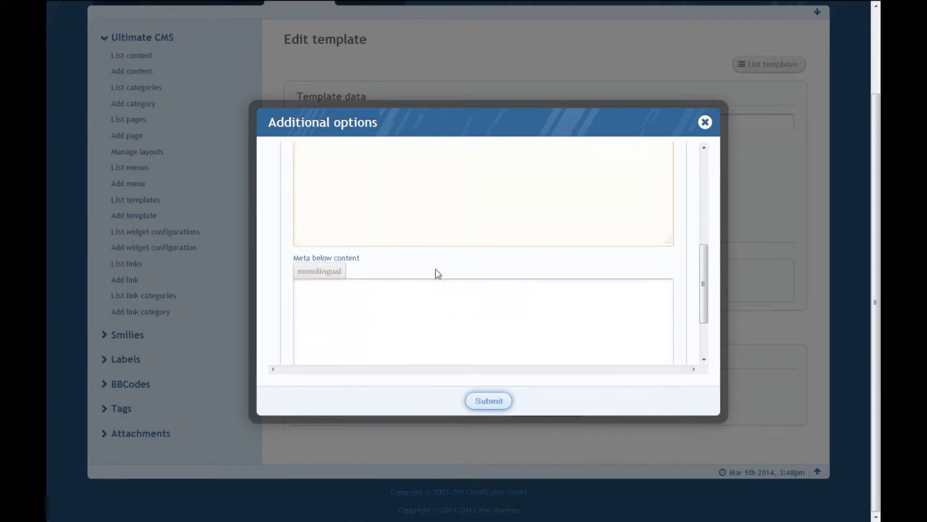
{"action": "scroll", "coordinate": [437, 270], "scroll_direction": "up", "scroll_amount": 3}
{"action": "scroll", "coordinate": [437, 271], "scroll_direction": "up", "scroll_amount": 1}
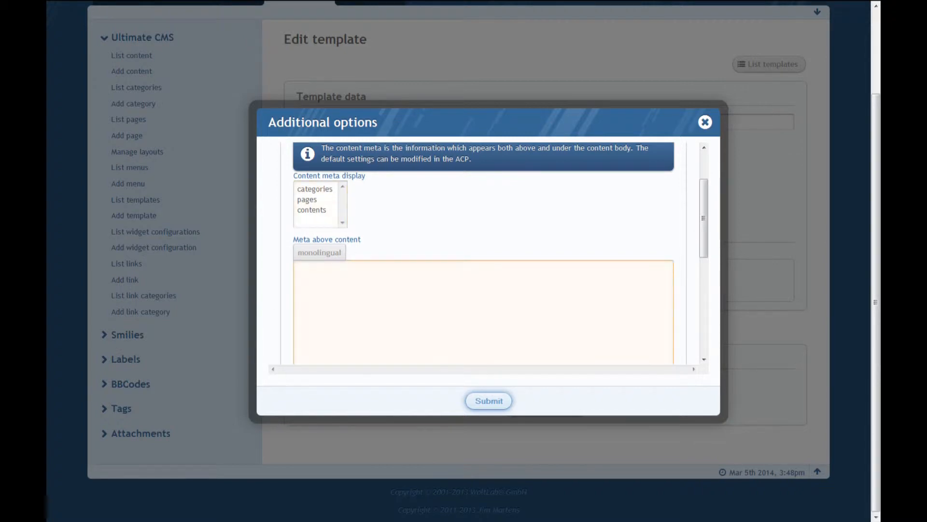
{"action": "left_click", "coordinate": [296, 270]}
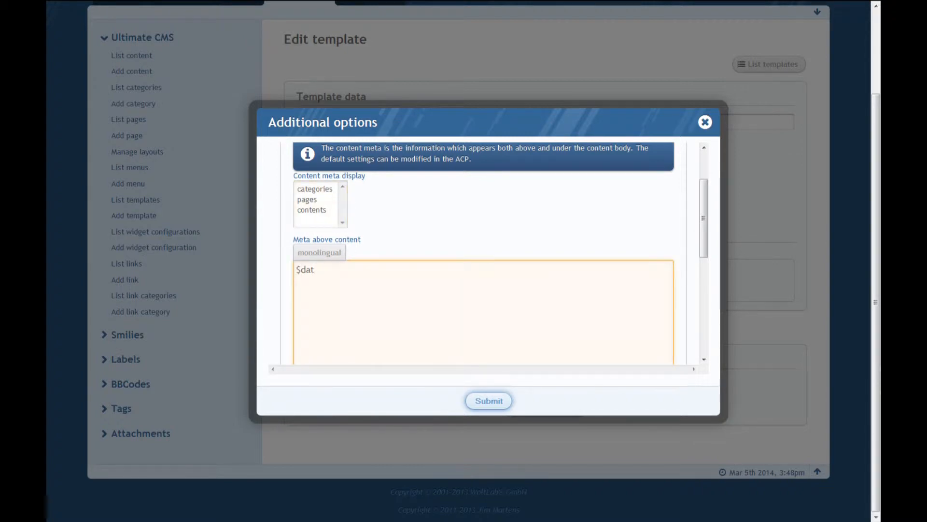
{"action": "type", "text": "$datetime"}
{"action": "key", "text": "Tab"}
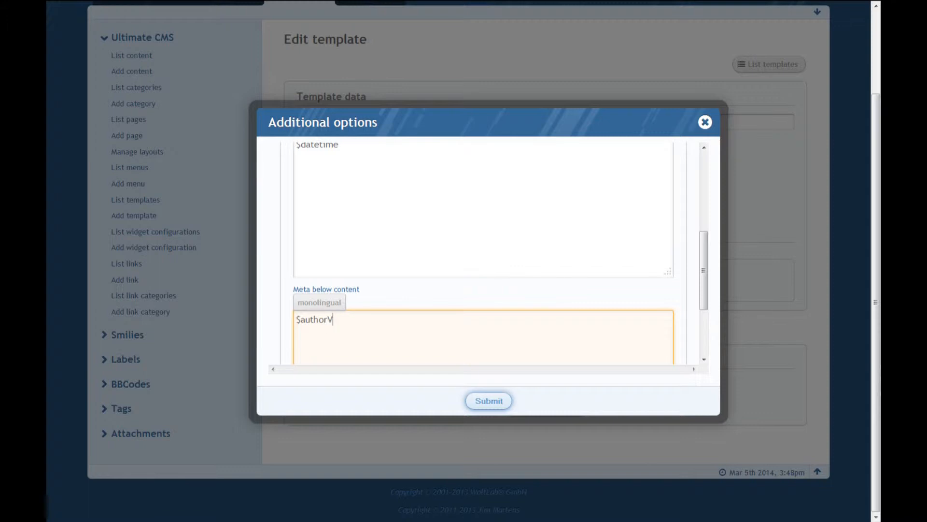
Save the Content block's meta settings and open the layout management page.
{"action": "left_click", "coordinate": [480, 408]}
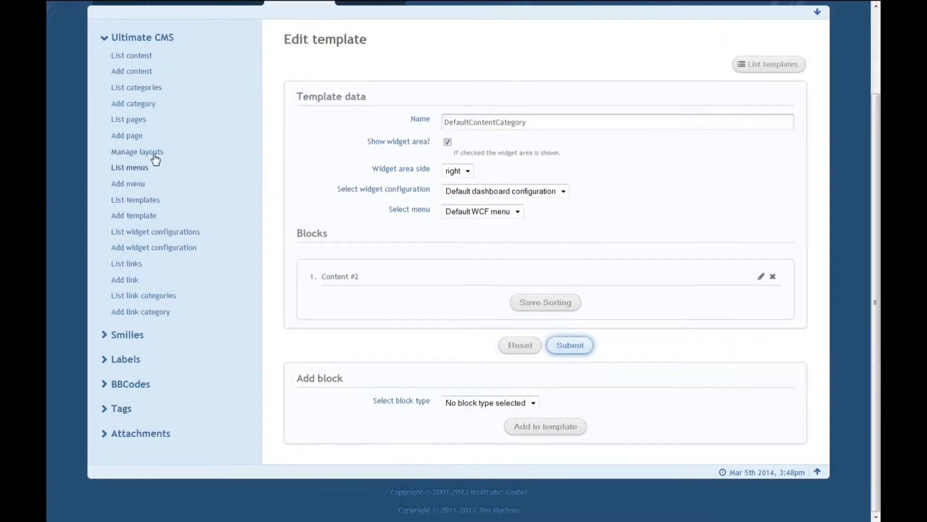
{"action": "left_click", "coordinate": [153, 154]}
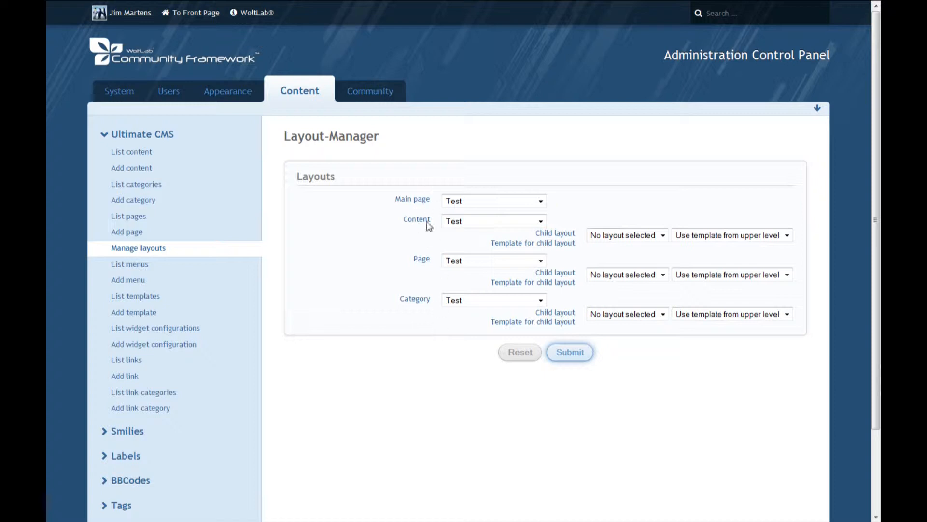
Examine the template choices for the Main page layout and the child layout and child template choices under Content.
{"action": "left_click", "coordinate": [540, 200]}
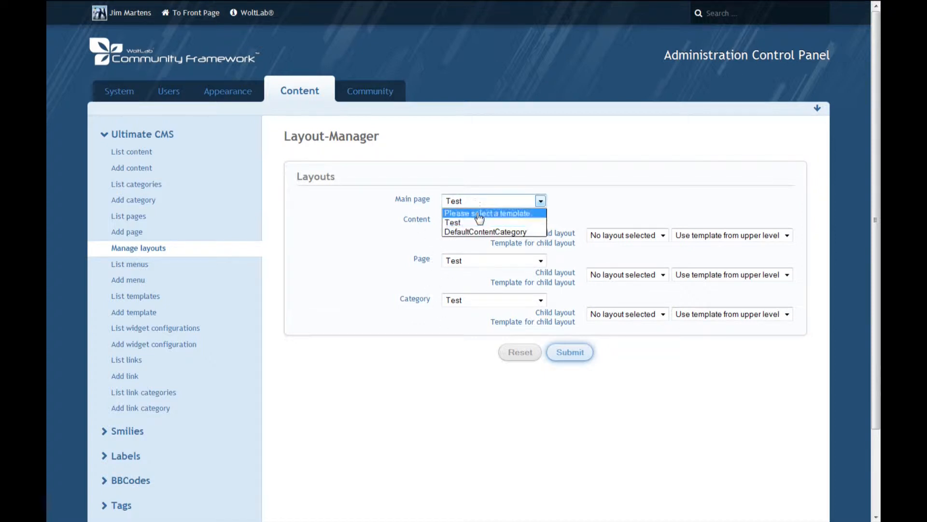
{"action": "left_click", "coordinate": [515, 196]}
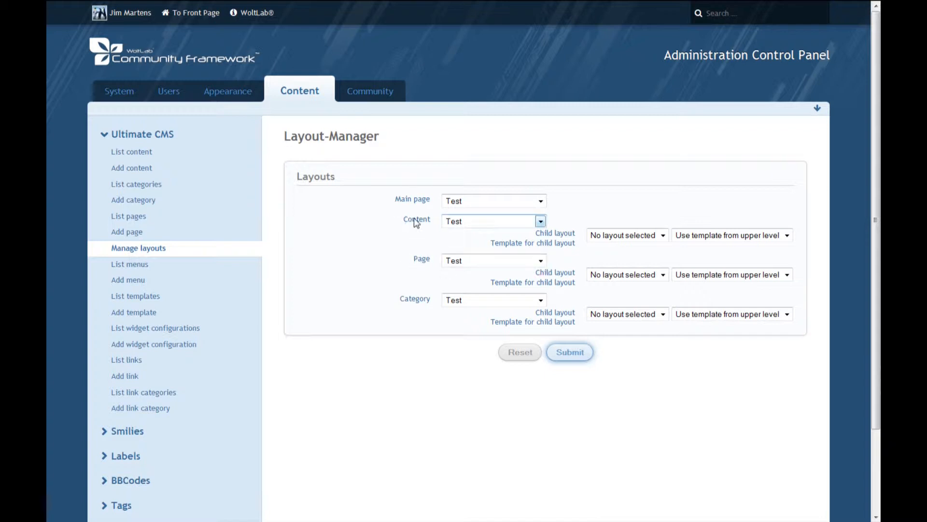
{"action": "left_click", "coordinate": [623, 240]}
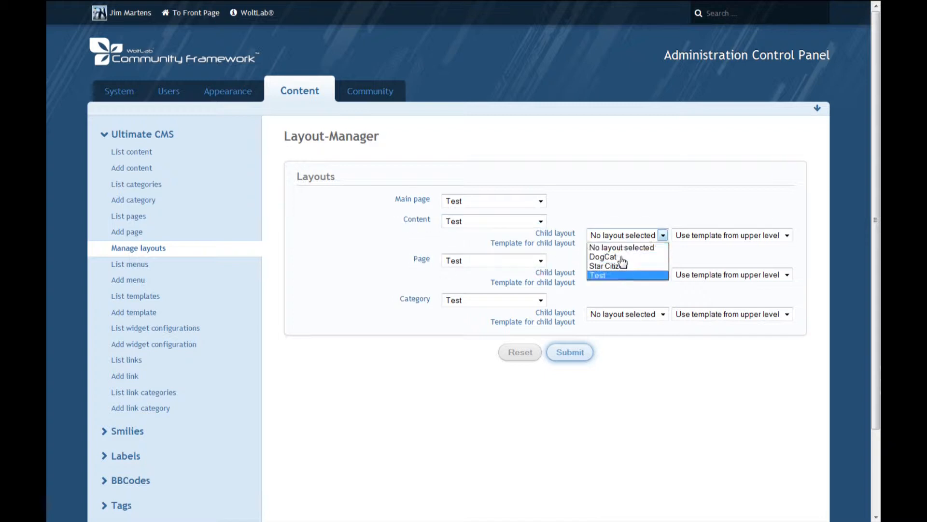
{"action": "left_click", "coordinate": [636, 223]}
{"action": "left_click", "coordinate": [681, 235]}
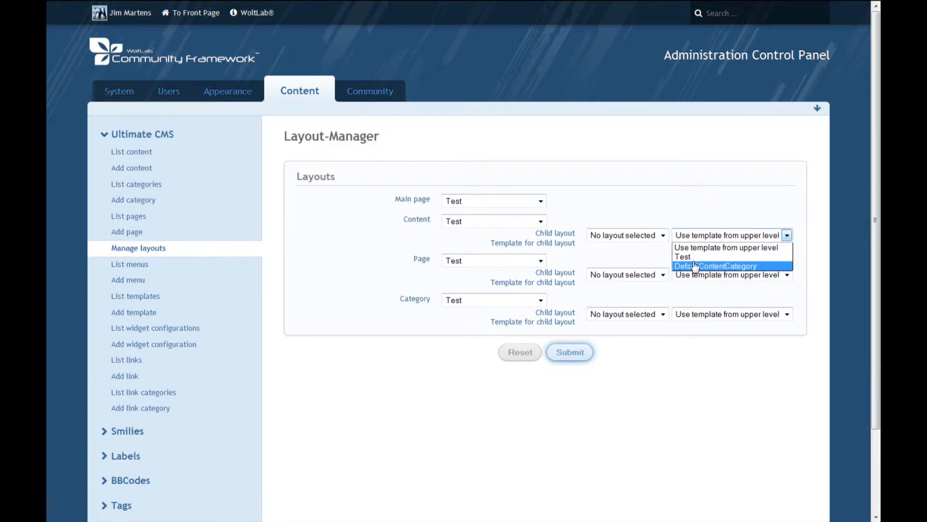
{"action": "left_click", "coordinate": [683, 234]}
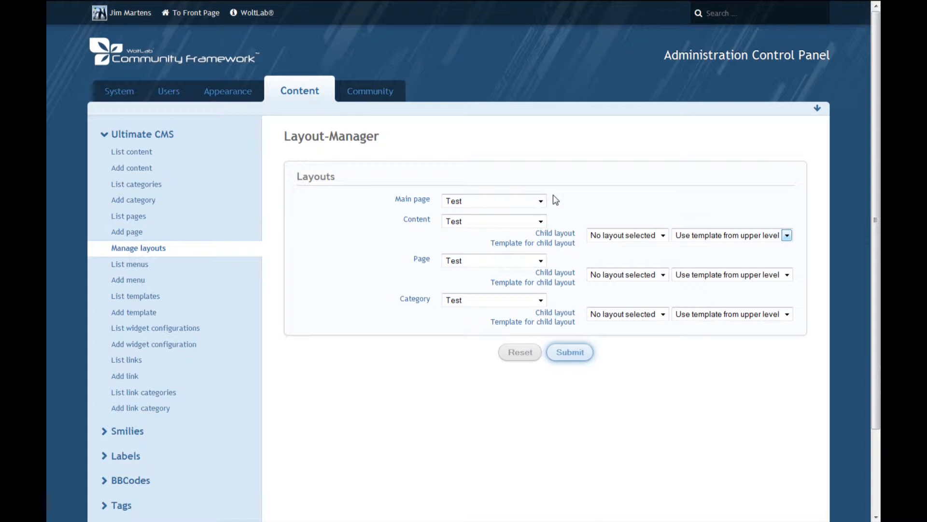
Assign the DefaultContentCategory template to the Content and Category layouts and save the layout assignments.
{"action": "left_click", "coordinate": [480, 222]}
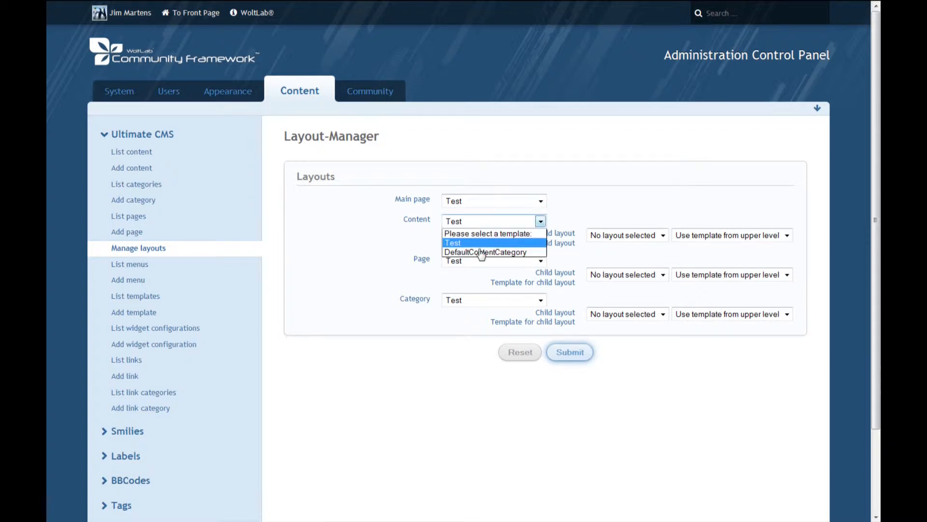
{"action": "left_click", "coordinate": [481, 252]}
{"action": "left_click", "coordinate": [480, 302]}
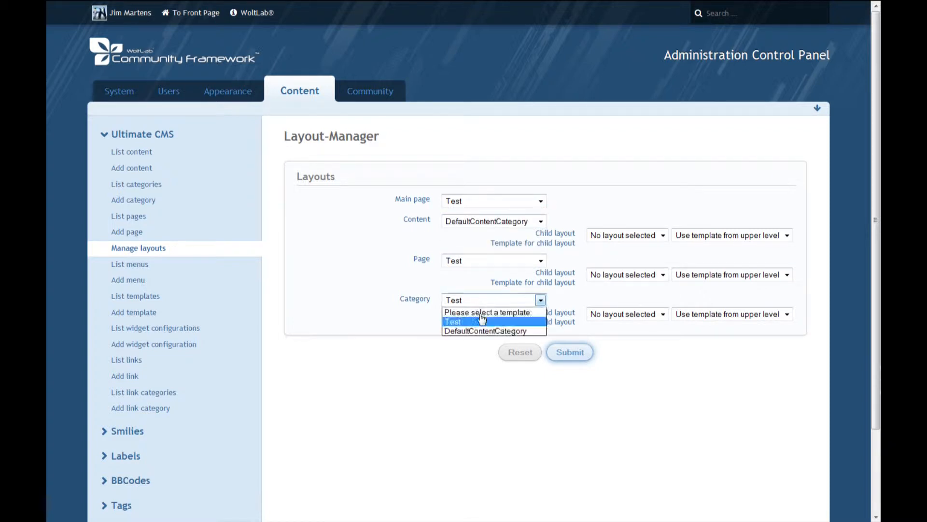
{"action": "left_click", "coordinate": [483, 332]}
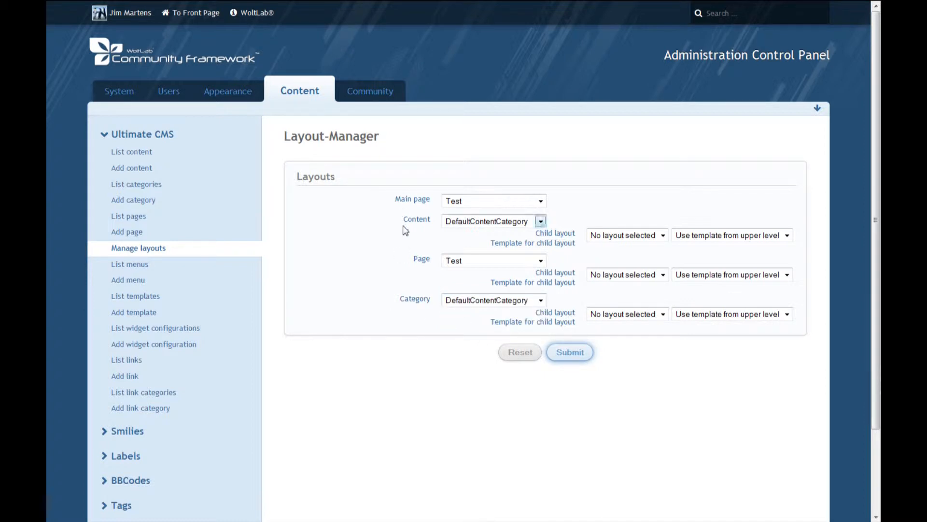
{"action": "left_click", "coordinate": [574, 352]}
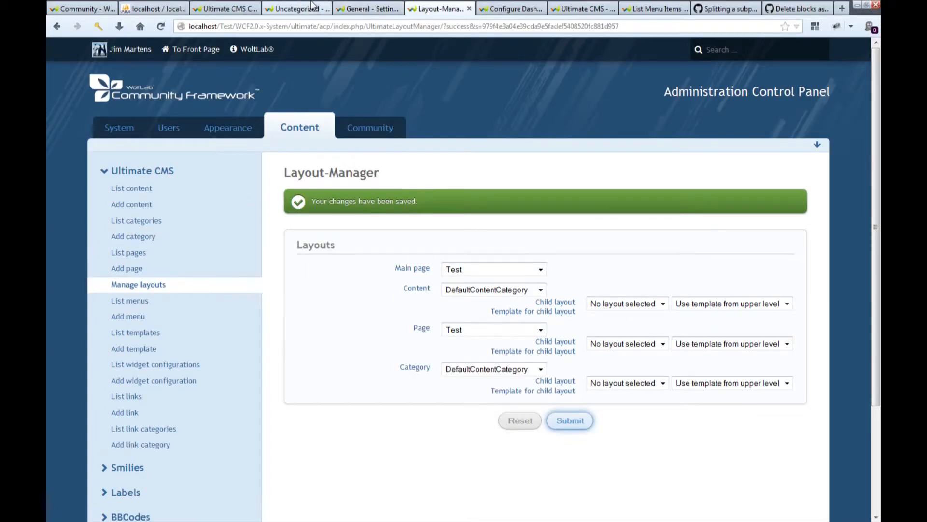
View the Uncategorized category page, open the DogCat content for inline editing and cancel the edit.
{"action": "left_click", "coordinate": [296, 6]}
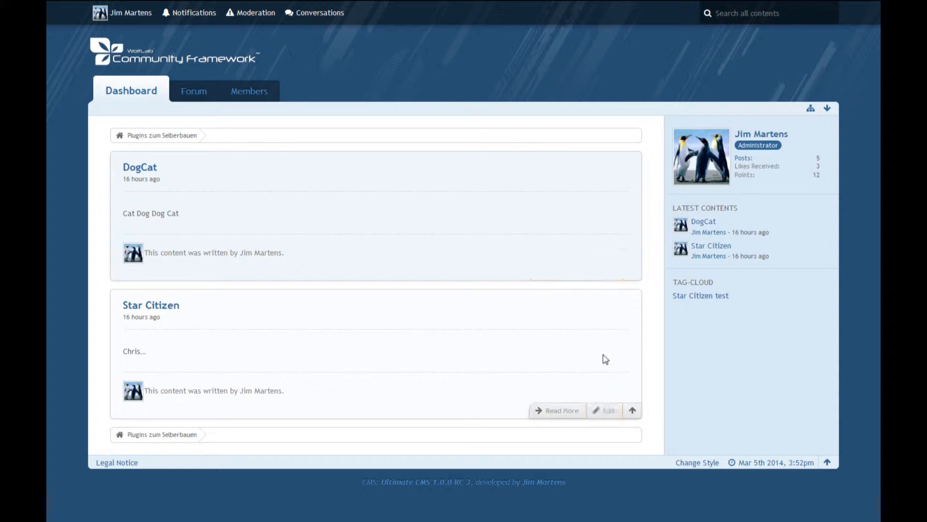
{"action": "left_click", "coordinate": [606, 269]}
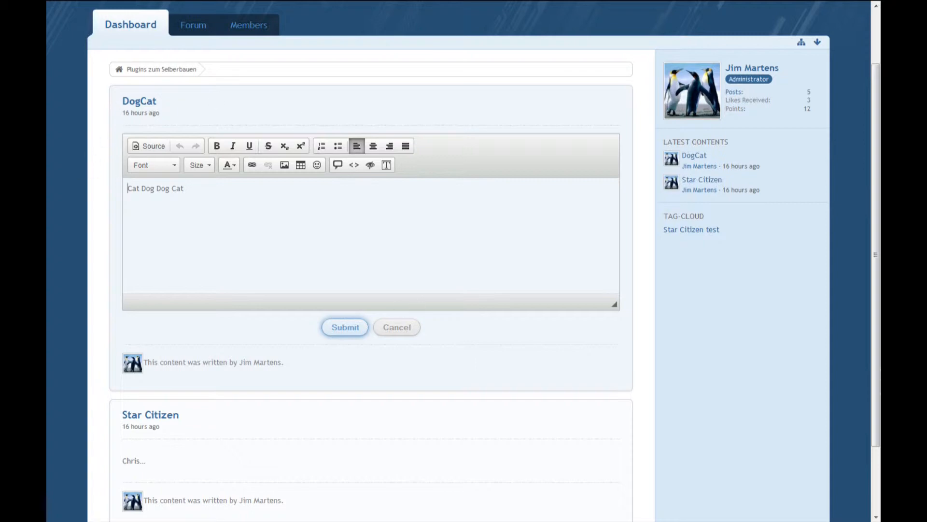
{"action": "left_click", "coordinate": [397, 323]}
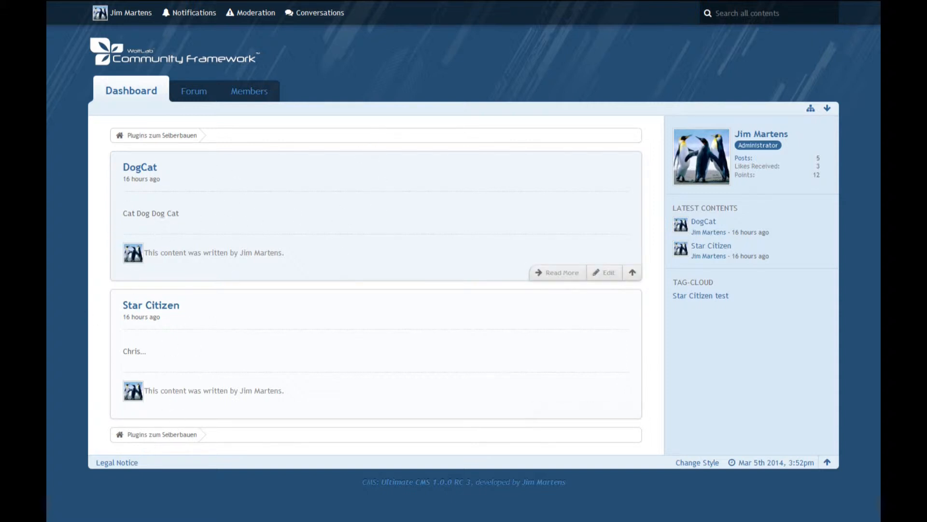
Examine the category and uncategorized parts of the category page's address.
{"action": "mouse_move", "coordinate": [358, 7]}
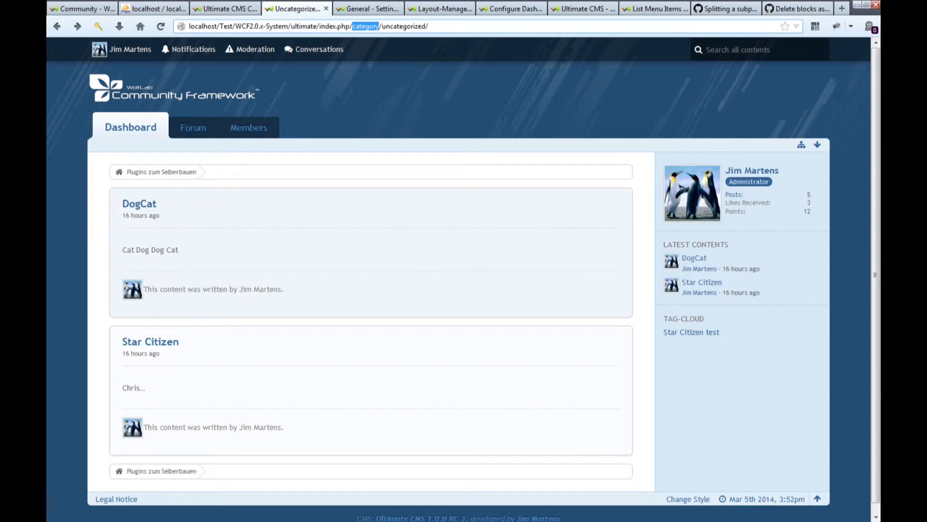
{"action": "left_click", "coordinate": [380, 27]}
{"action": "left_click_drag", "start_coordinate": [382, 26], "coordinate": [421, 26]}
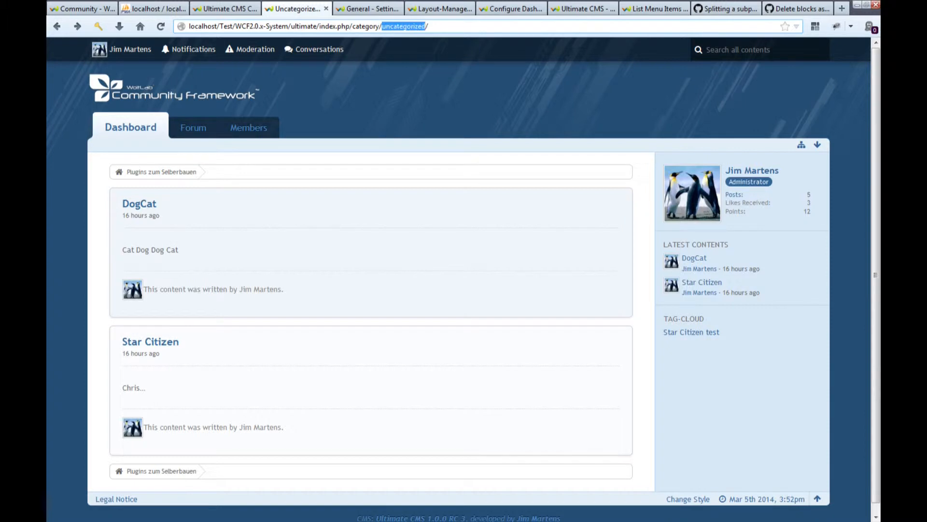
{"action": "left_click", "coordinate": [430, 26]}
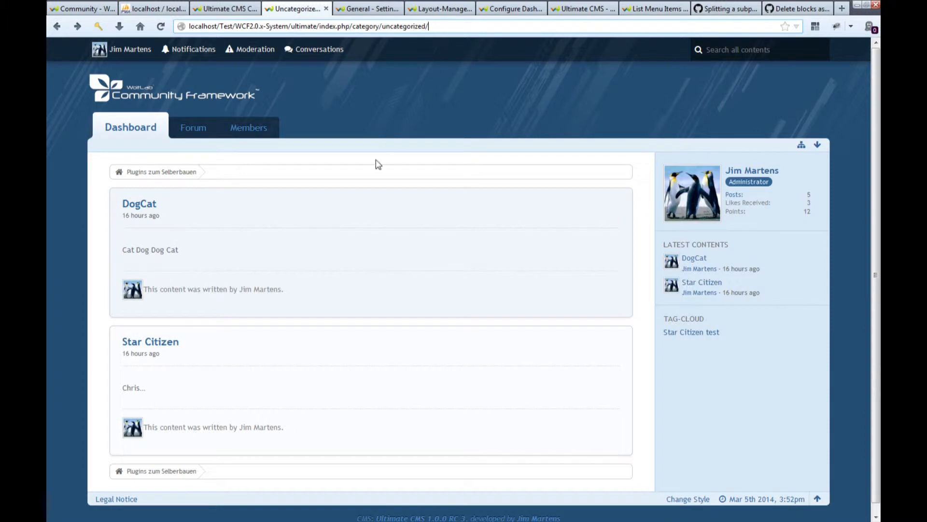
{"action": "left_click", "coordinate": [357, 195]}
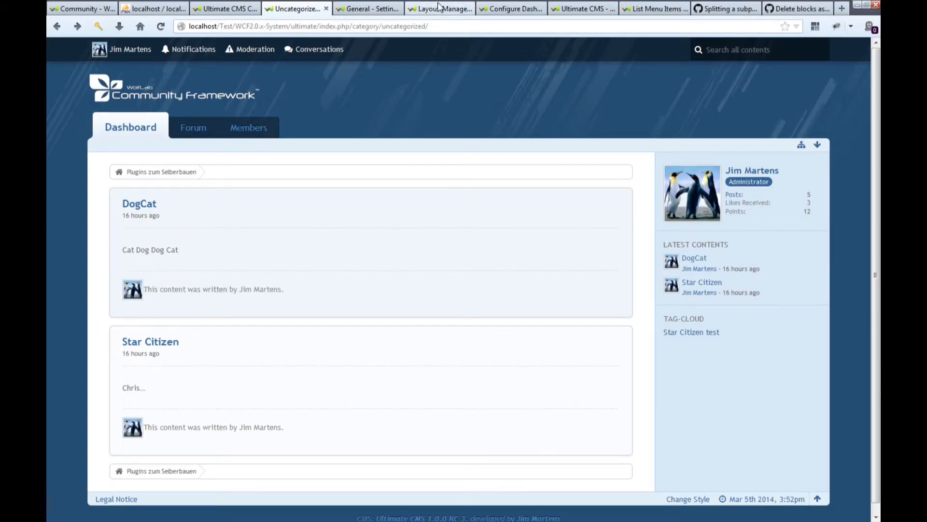
In the DefaultContentCategory template, set the Content block's content body display to Show excerpts with featured contents 1, and save it.
{"action": "left_click", "coordinate": [439, 8]}
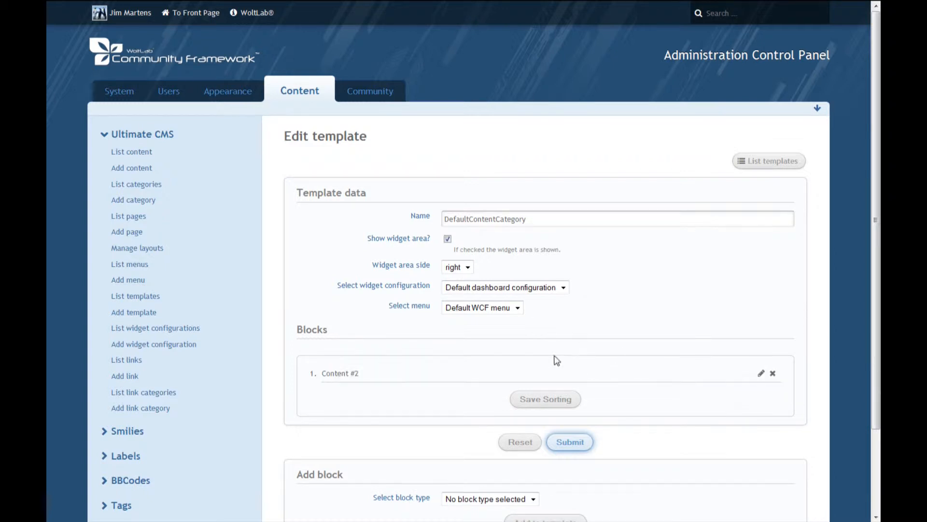
{"action": "left_click", "coordinate": [761, 373]}
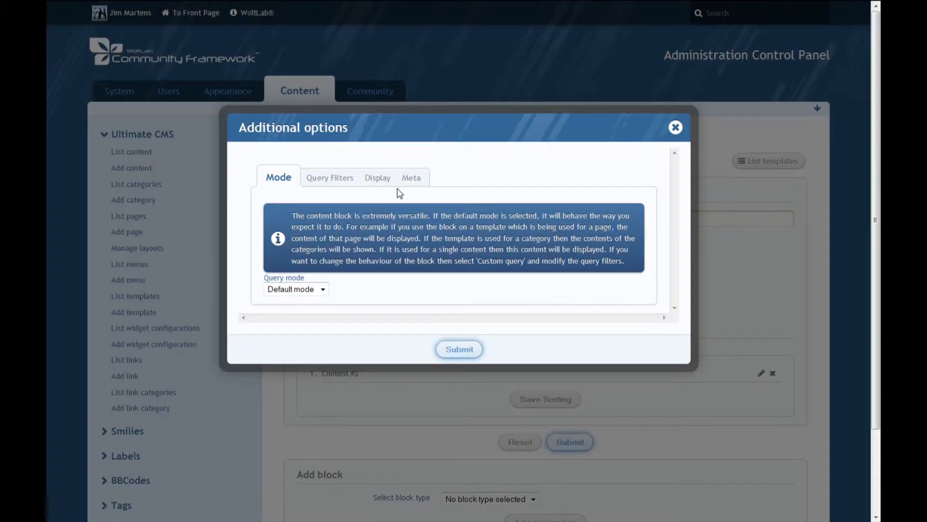
{"action": "left_click", "coordinate": [385, 182]}
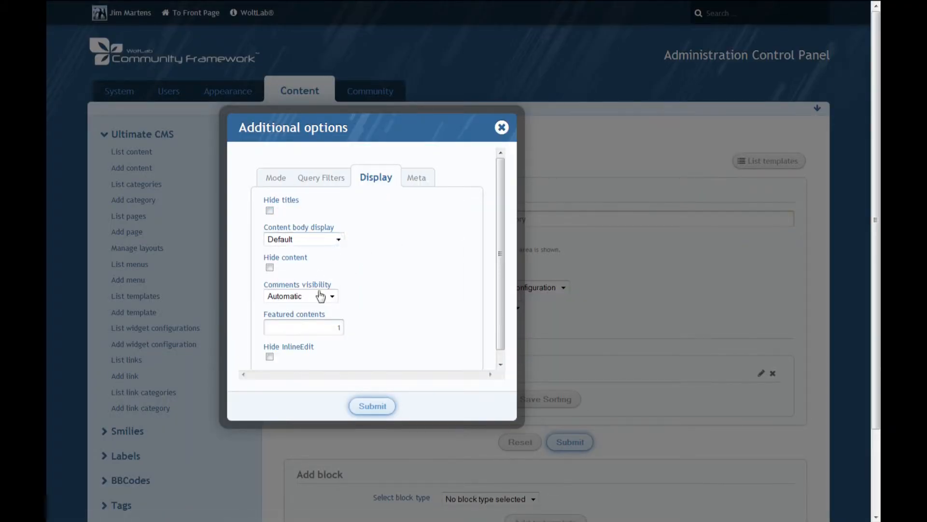
{"action": "double_click", "coordinate": [339, 328]}
{"action": "type", "text": "0"}
{"action": "left_click", "coordinate": [323, 240]}
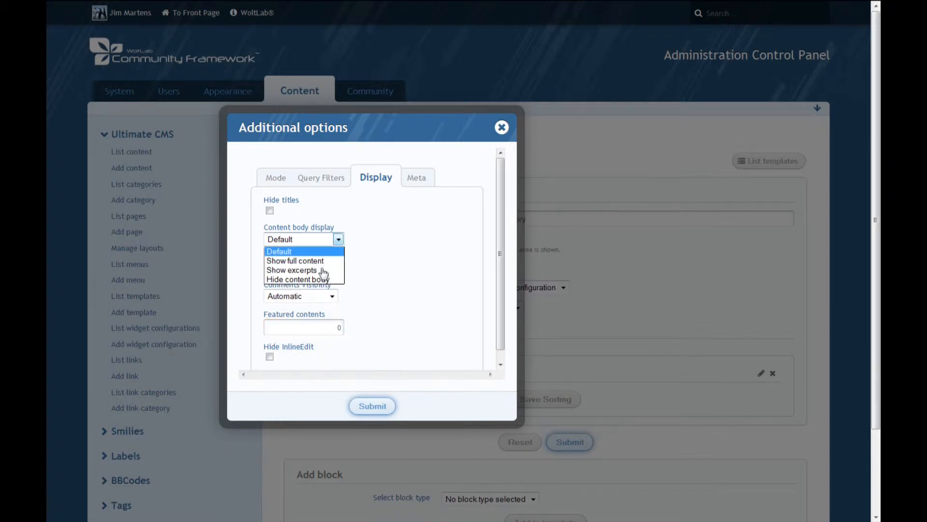
{"action": "left_click", "coordinate": [321, 271]}
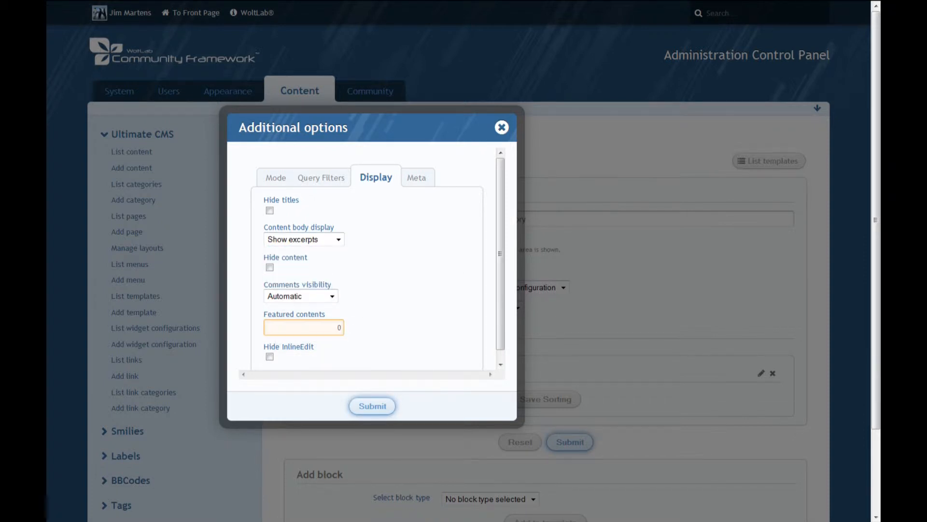
{"action": "left_click_drag", "start_coordinate": [338, 328], "coordinate": [356, 334]}
{"action": "type", "text": "1"}
{"action": "left_click", "coordinate": [373, 406]}
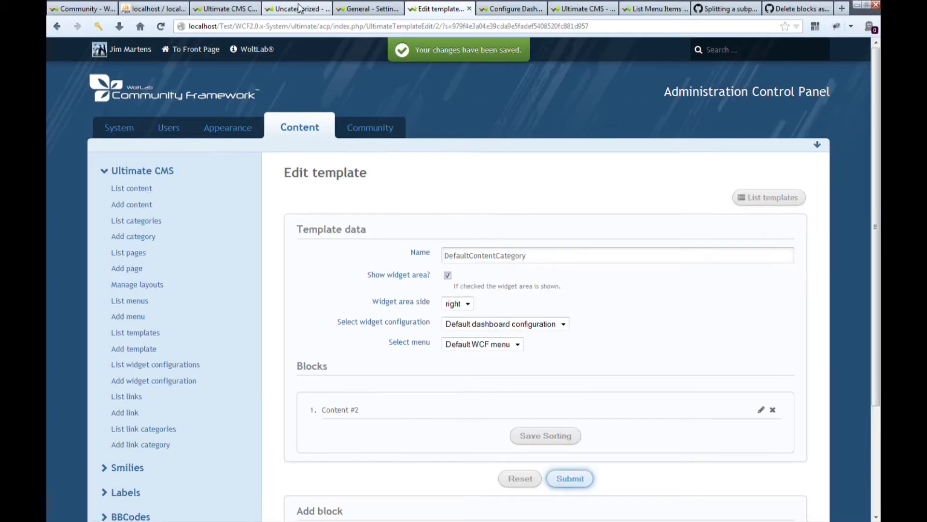
Check how the Uncategorized category page displays its contents with the excerpt setting.
{"action": "left_click", "coordinate": [295, 9]}
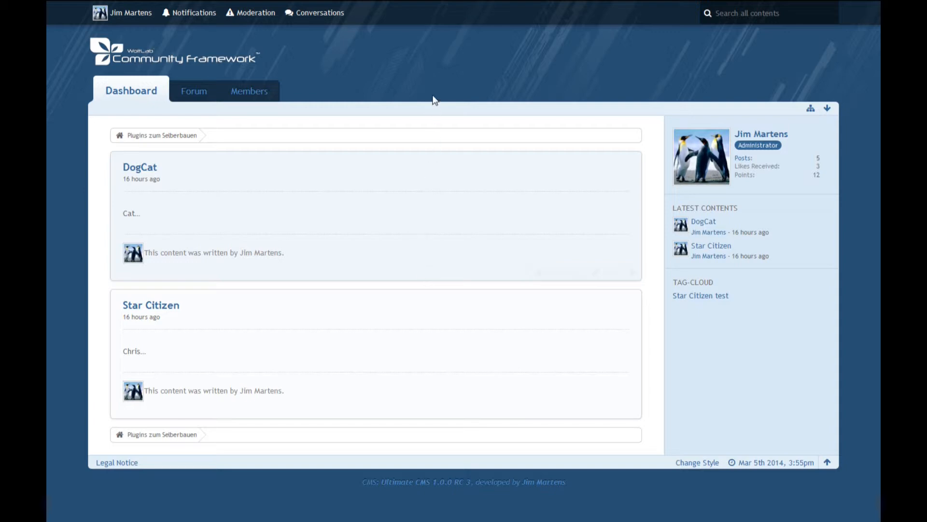
{"action": "key", "text": "F11"}
Set the content body display of the DefaultContentCategory template's Content block to Show full content and save it.
{"action": "left_click", "coordinate": [441, 6]}
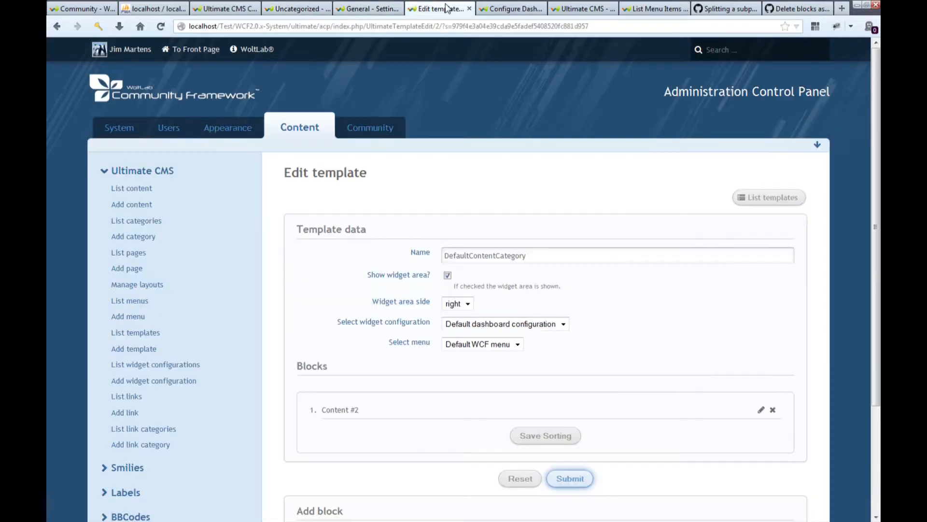
{"action": "key", "text": "F11"}
{"action": "left_click", "coordinate": [760, 373]}
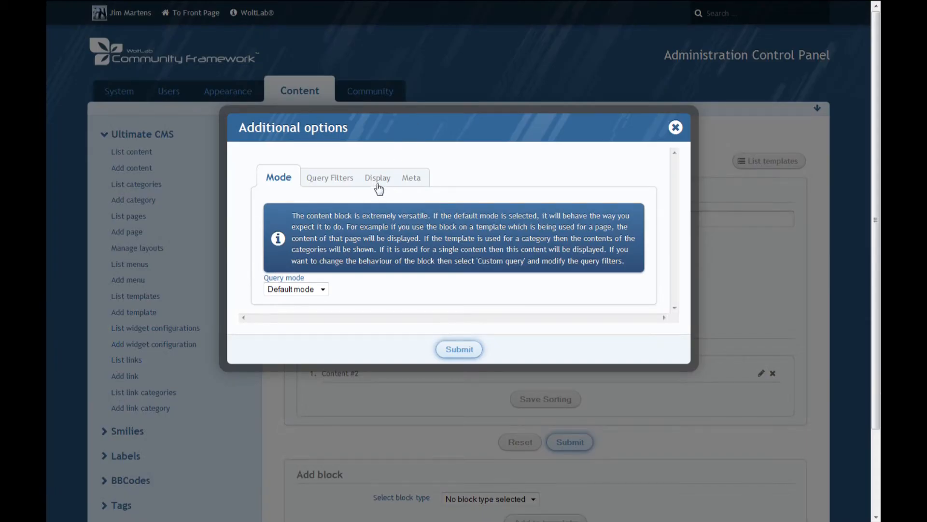
{"action": "left_click", "coordinate": [378, 178]}
{"action": "left_click", "coordinate": [296, 240]}
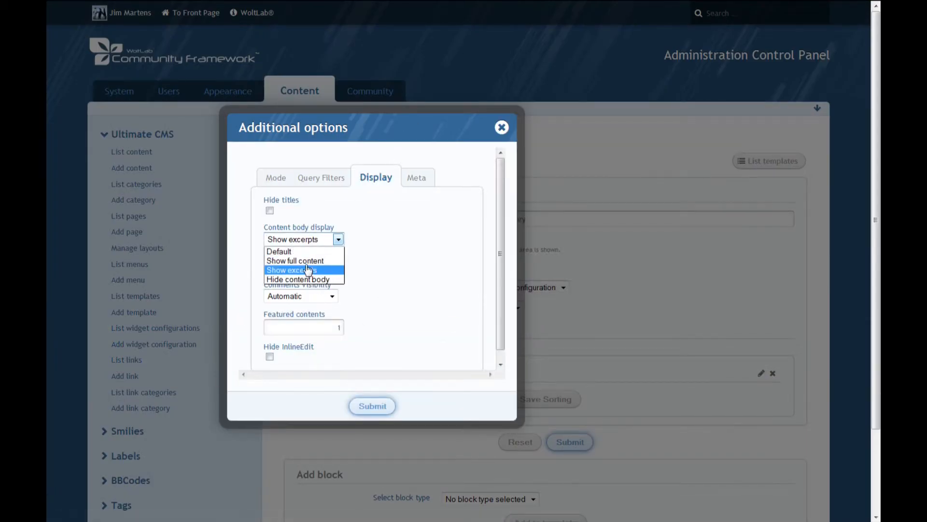
{"action": "left_click", "coordinate": [297, 261]}
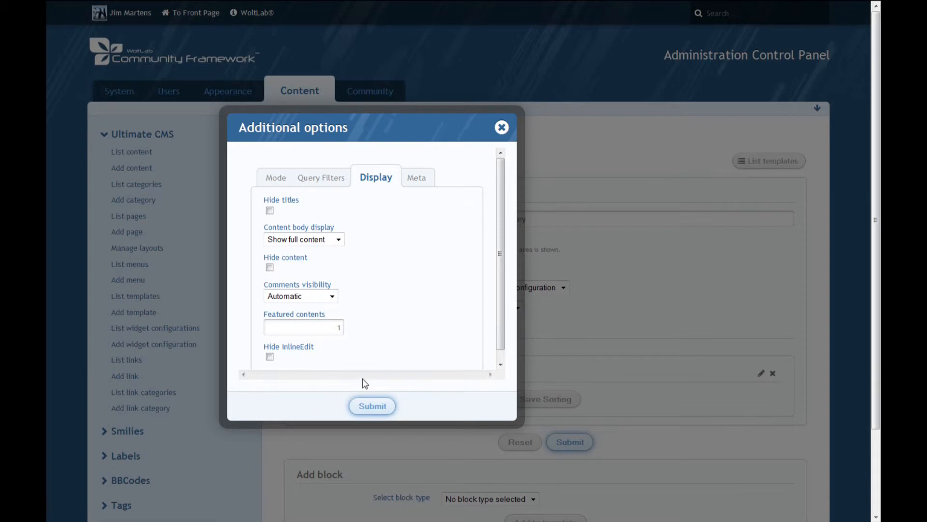
{"action": "left_click", "coordinate": [372, 405]}
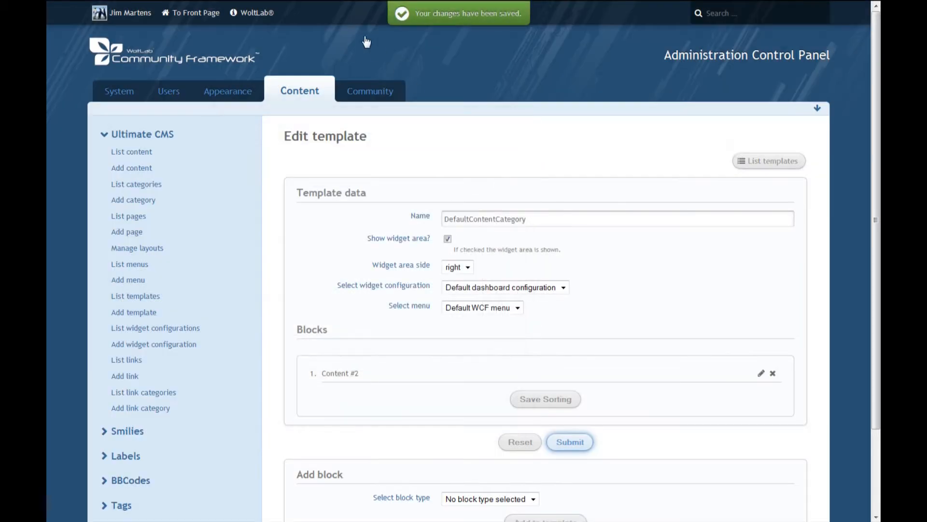
Check the Uncategorized category page with the full content setting and open the DogCat content's own page.
{"action": "mouse_move", "coordinate": [282, 1]}
{"action": "left_click", "coordinate": [236, 8]}
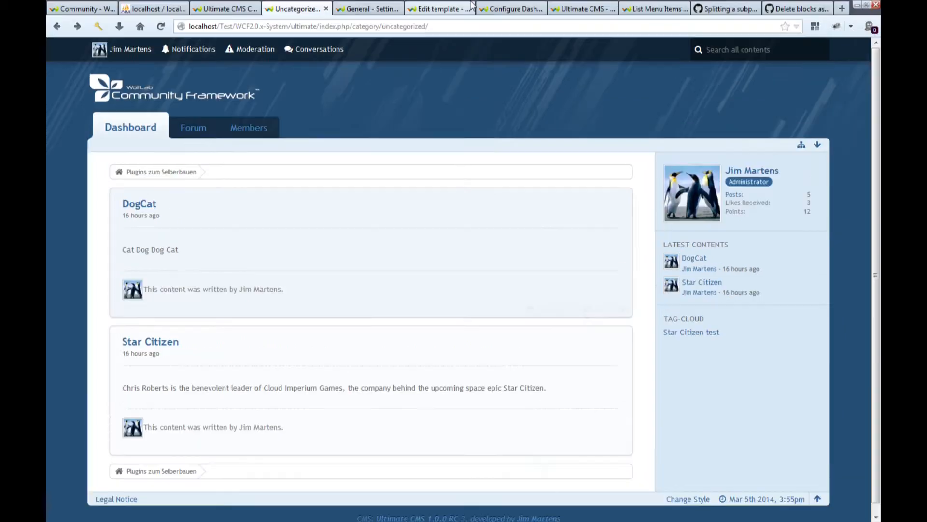
{"action": "left_click", "coordinate": [444, 7]}
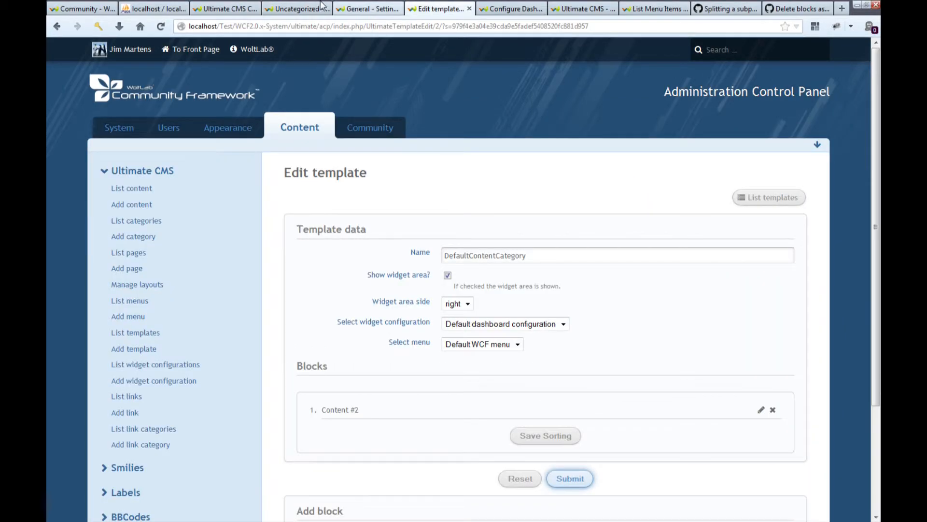
{"action": "left_click", "coordinate": [295, 8]}
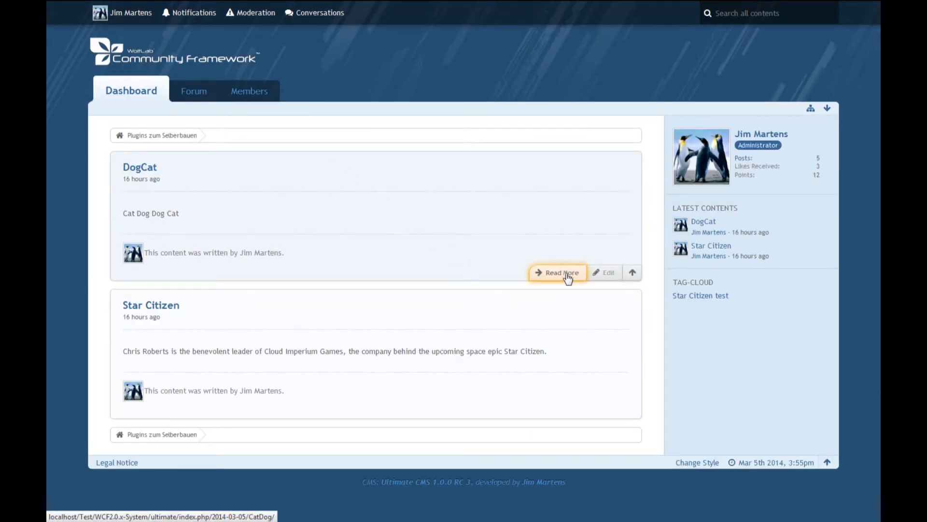
{"action": "left_click", "coordinate": [564, 273]}
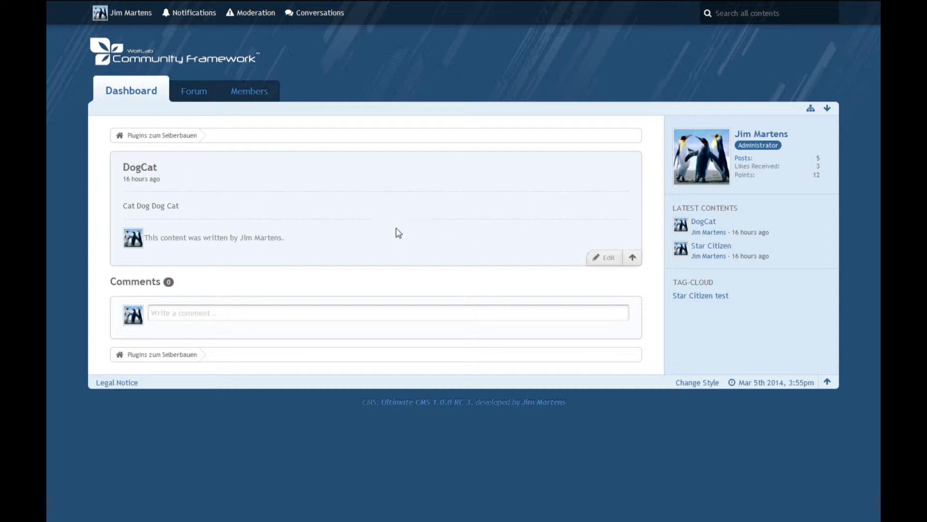
{"action": "key", "text": "F11"}
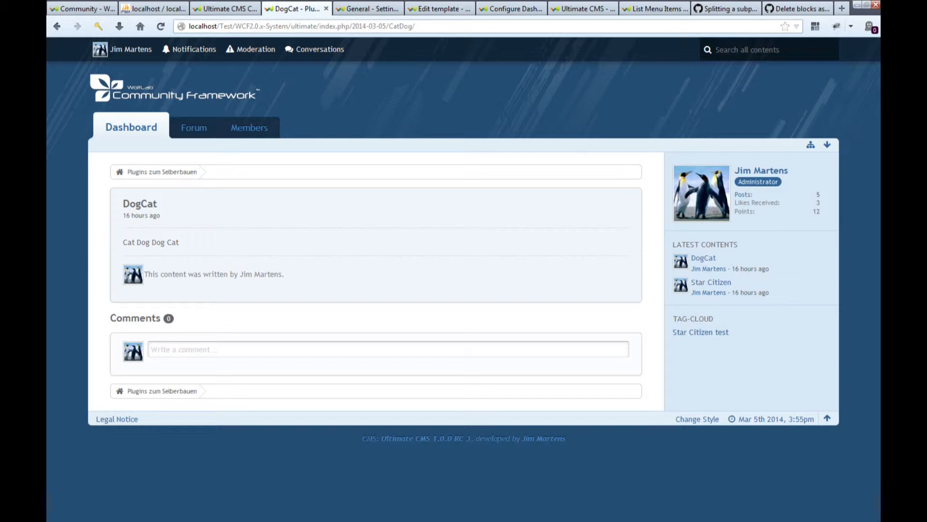
Set the comments visibility of the DefaultContentCategory template's Content block to Show comments, save it, and check the category page.
{"action": "key", "text": "F11"}
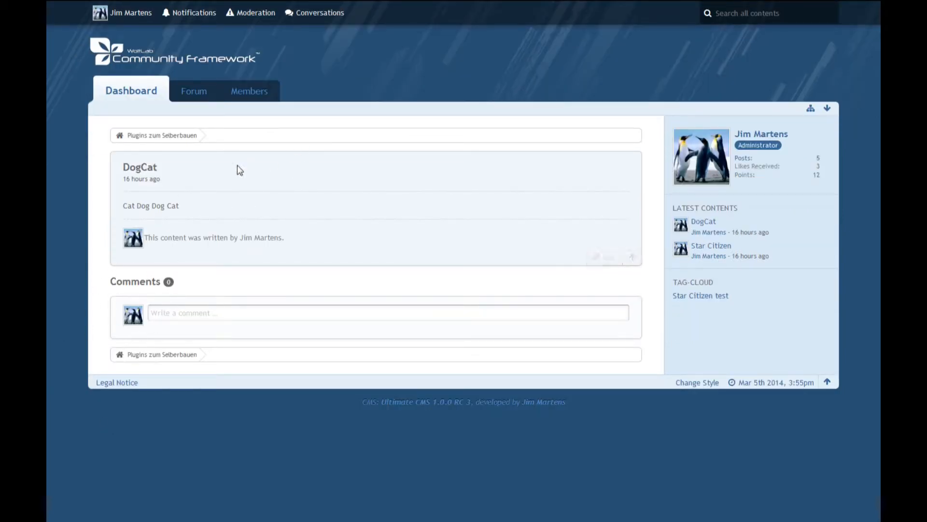
{"action": "mouse_move", "coordinate": [363, 4]}
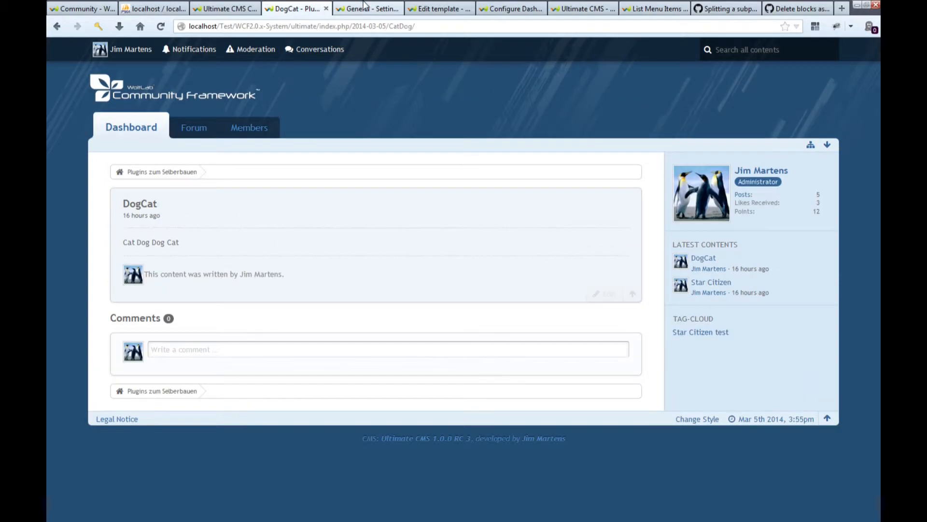
{"action": "left_click", "coordinate": [441, 8]}
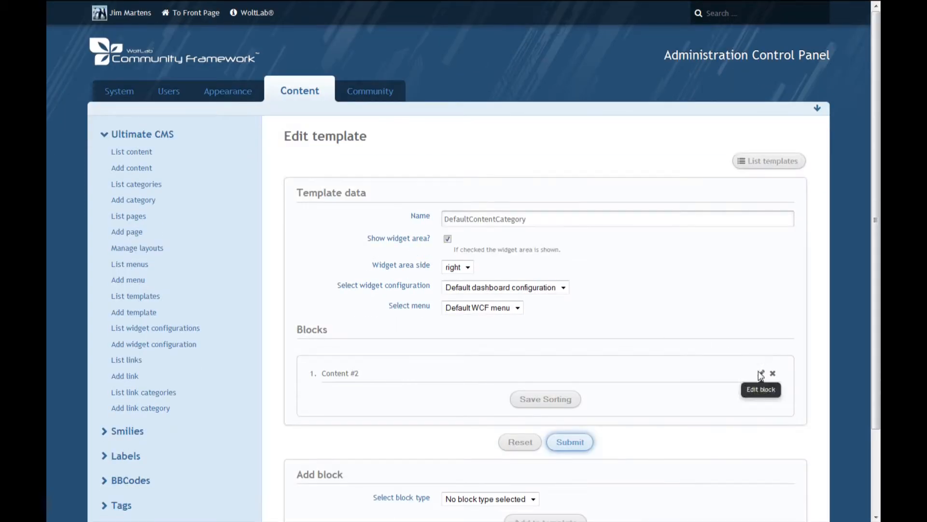
{"action": "left_click", "coordinate": [761, 374]}
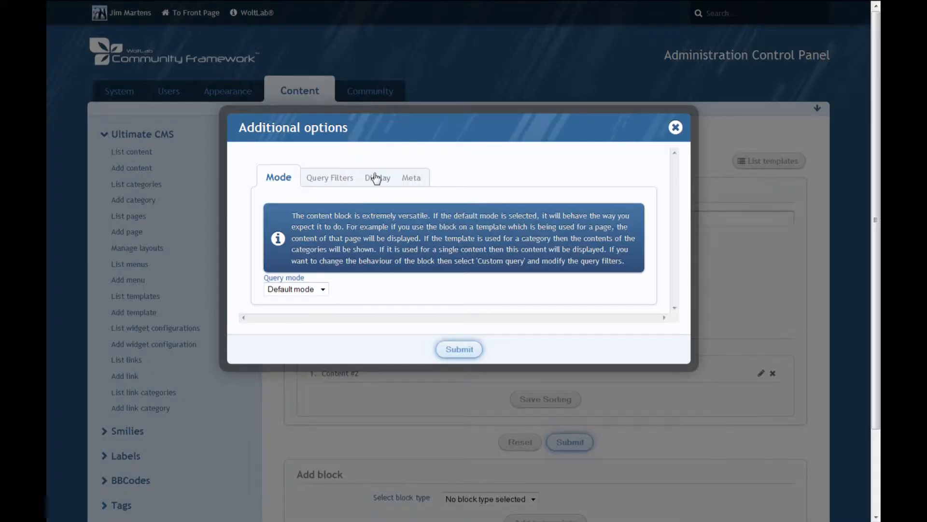
{"action": "left_click", "coordinate": [376, 179]}
{"action": "left_click", "coordinate": [332, 296]}
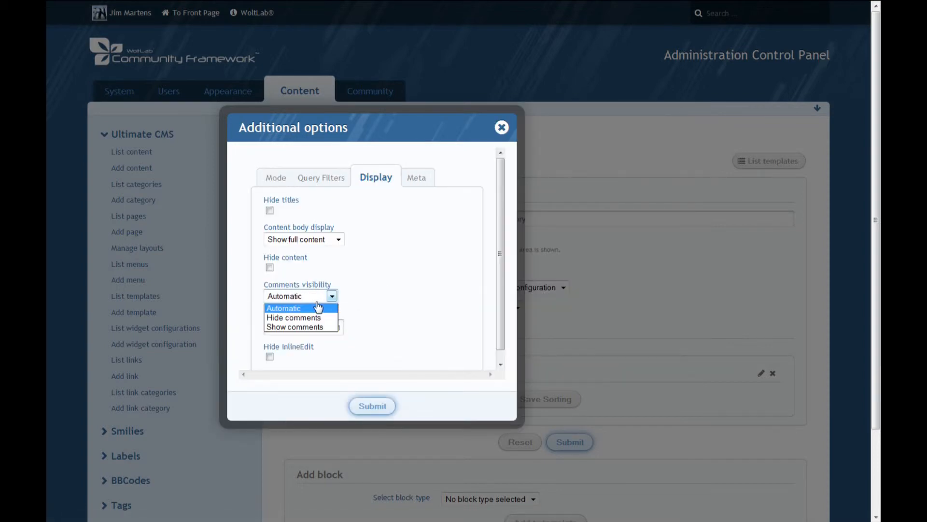
{"action": "left_click", "coordinate": [296, 327]}
{"action": "left_click", "coordinate": [374, 406]}
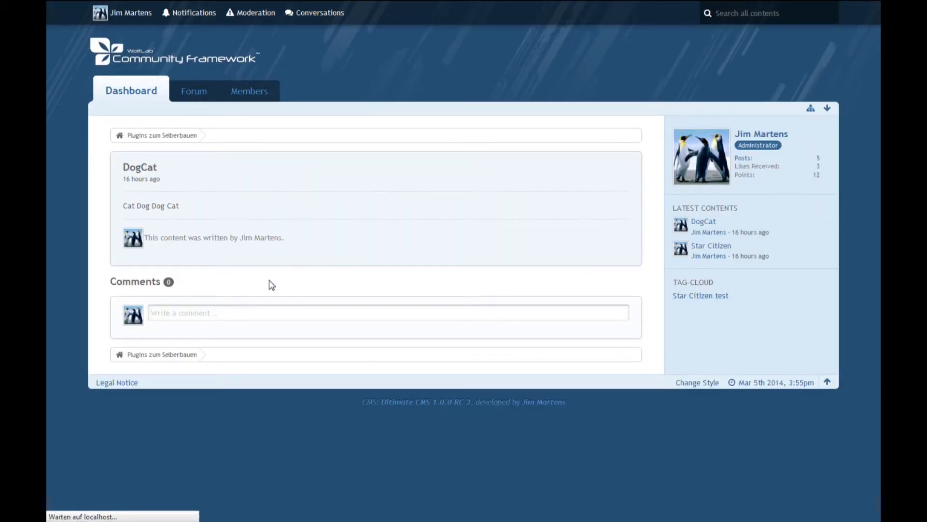
{"action": "scroll", "coordinate": [232, 278], "scroll_direction": "down", "scroll_amount": 3}
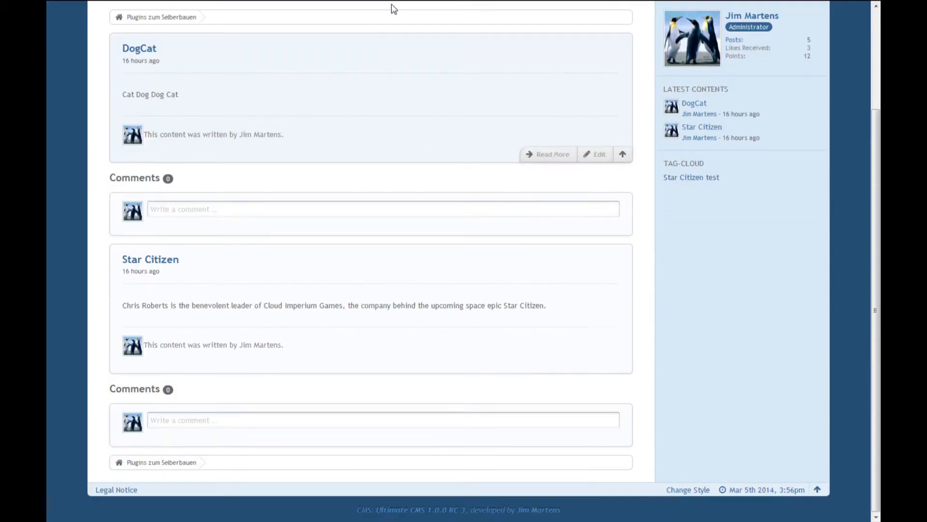
Set the template's Content block to Hide content body with comments visibility Automatic, and save it.
{"action": "left_click", "coordinate": [427, 6]}
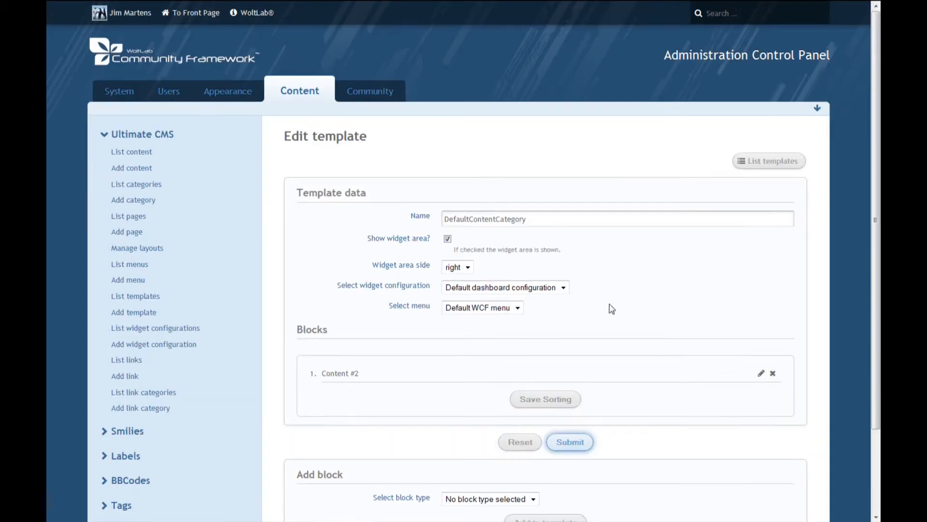
{"action": "left_click", "coordinate": [762, 375]}
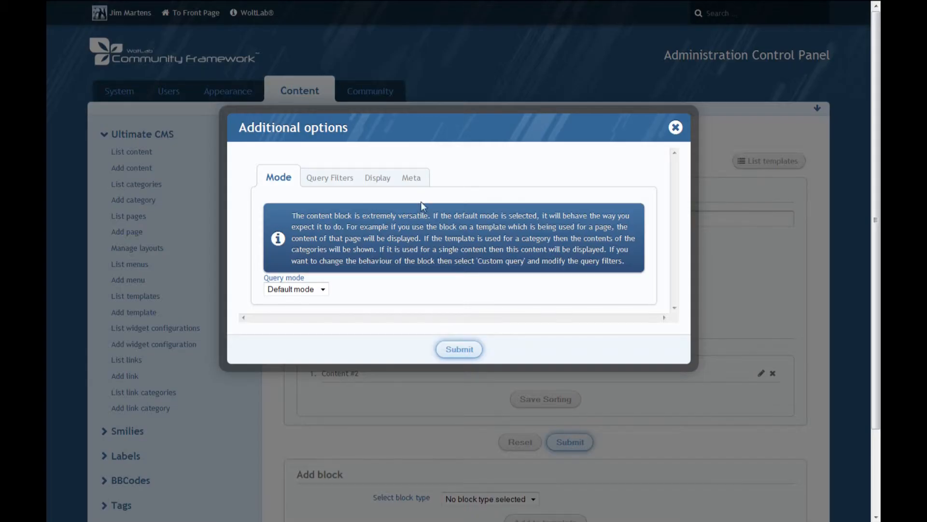
{"action": "left_click", "coordinate": [374, 178]}
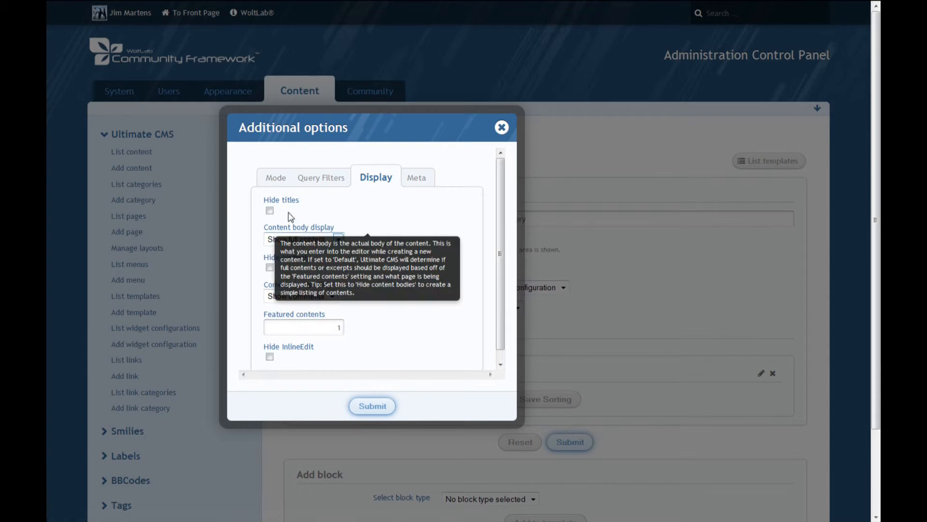
{"action": "left_click", "coordinate": [300, 239]}
{"action": "left_click", "coordinate": [302, 278]}
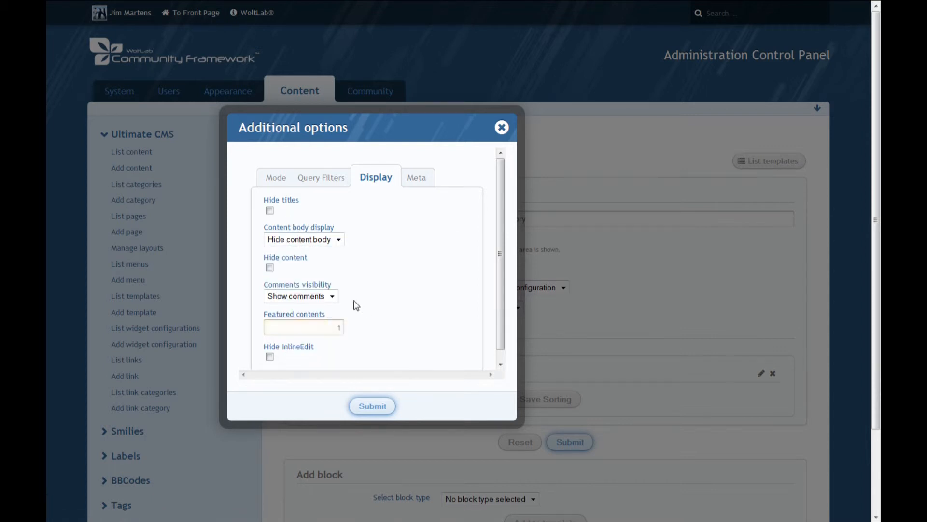
{"action": "left_click", "coordinate": [332, 296]}
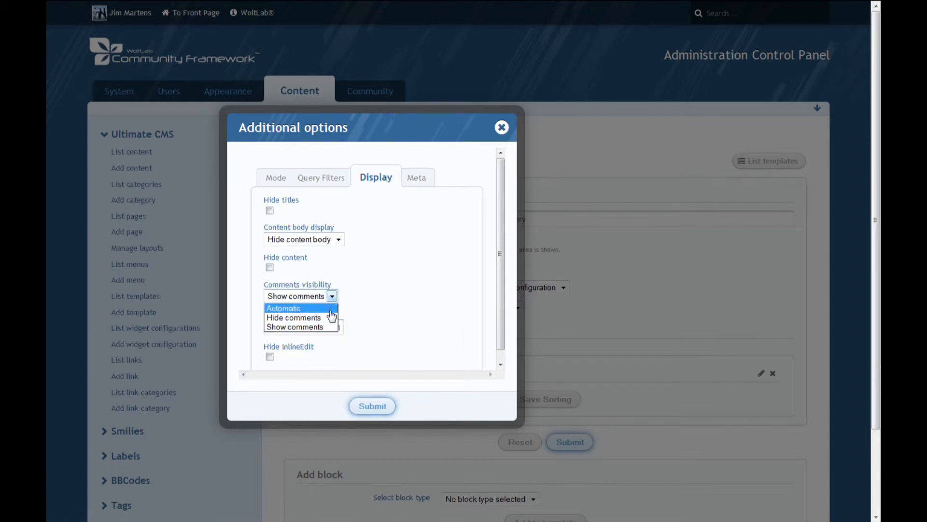
{"action": "left_click", "coordinate": [329, 308]}
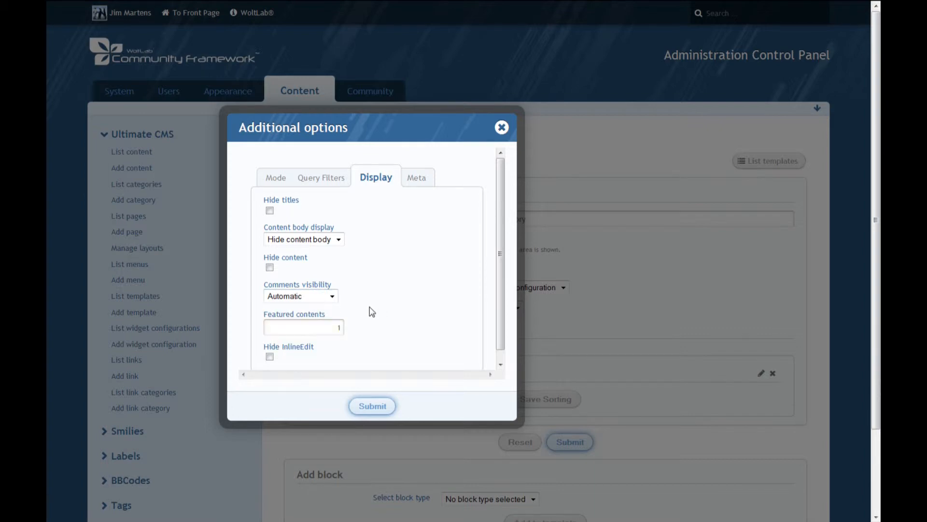
{"action": "left_click", "coordinate": [372, 406]}
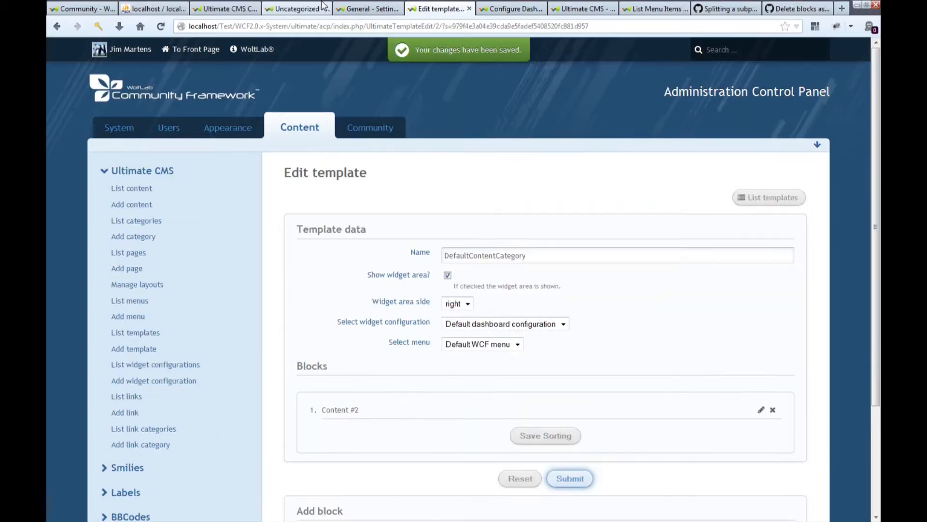
Check the Uncategorized category page with content bodies hidden and open the Star Citizen content's own page.
{"action": "left_click", "coordinate": [304, 6]}
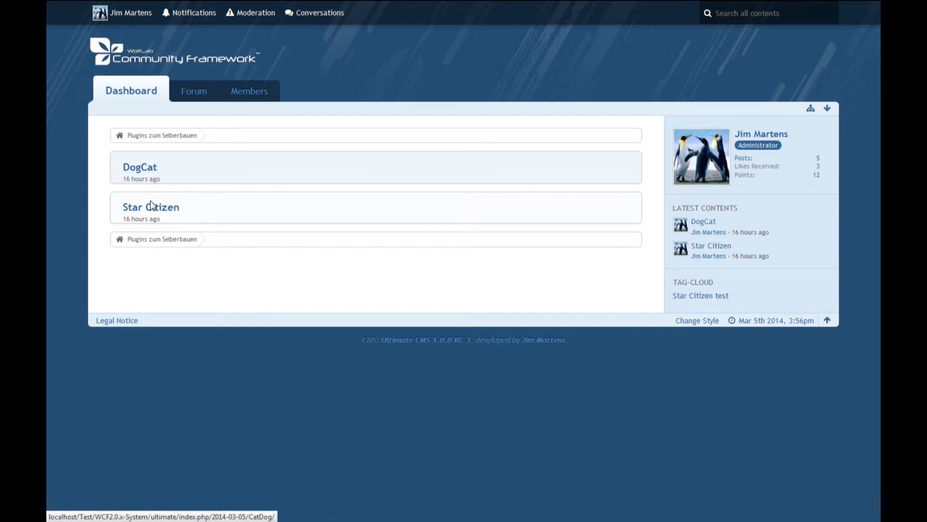
{"action": "left_click", "coordinate": [195, 219]}
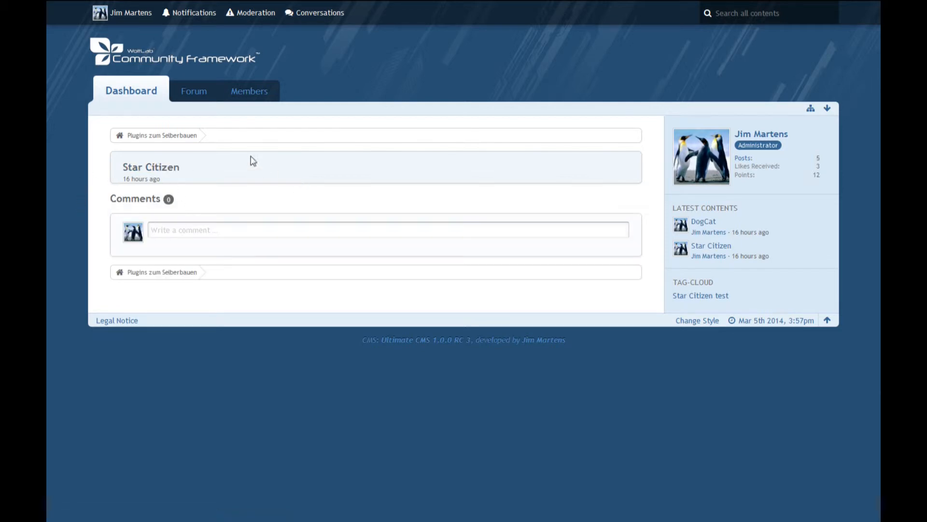
{"action": "key", "text": "F11"}
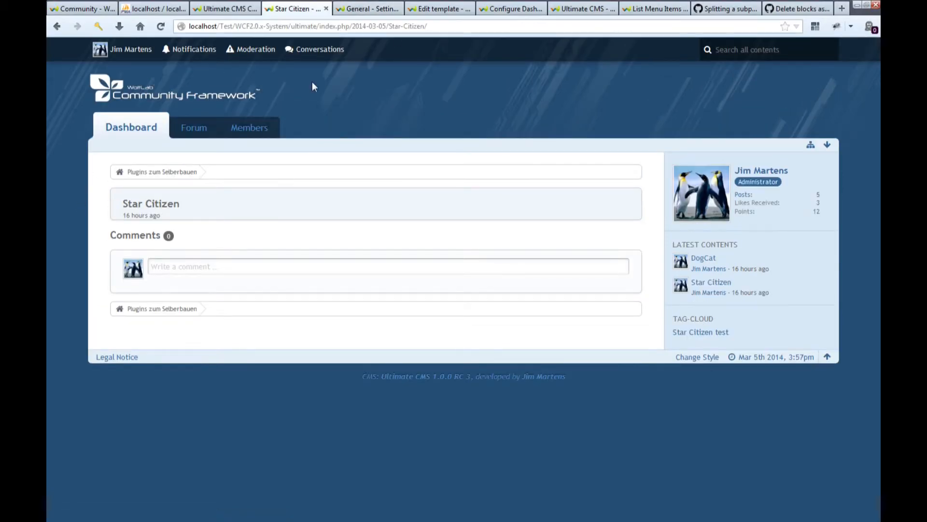
{"action": "key", "text": "F11"}
Add a second Content block to the DefaultContentCategory template with content body display Hide content body and comments visibility Show comments.
{"action": "key", "text": "F11"}
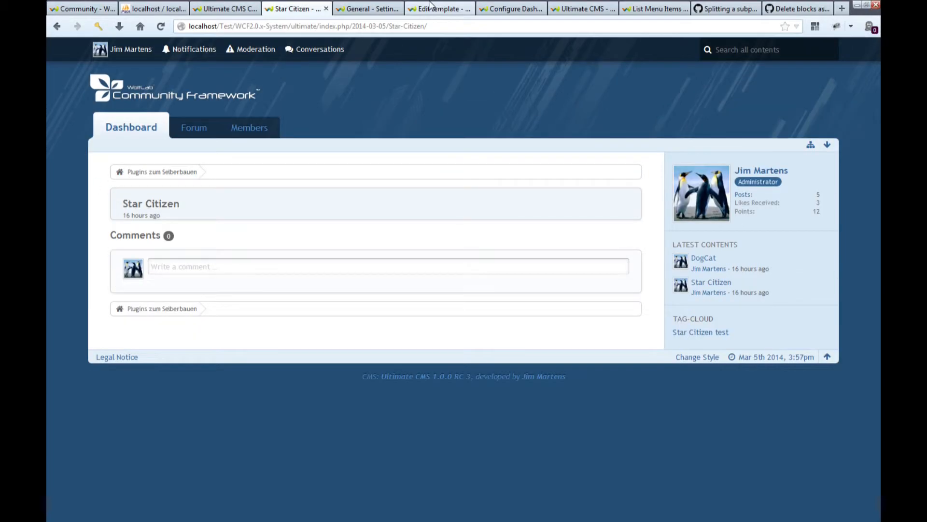
{"action": "left_click", "coordinate": [430, 7]}
{"action": "key", "text": "F11"}
{"action": "scroll", "coordinate": [628, 376], "scroll_direction": "down", "scroll_amount": 2}
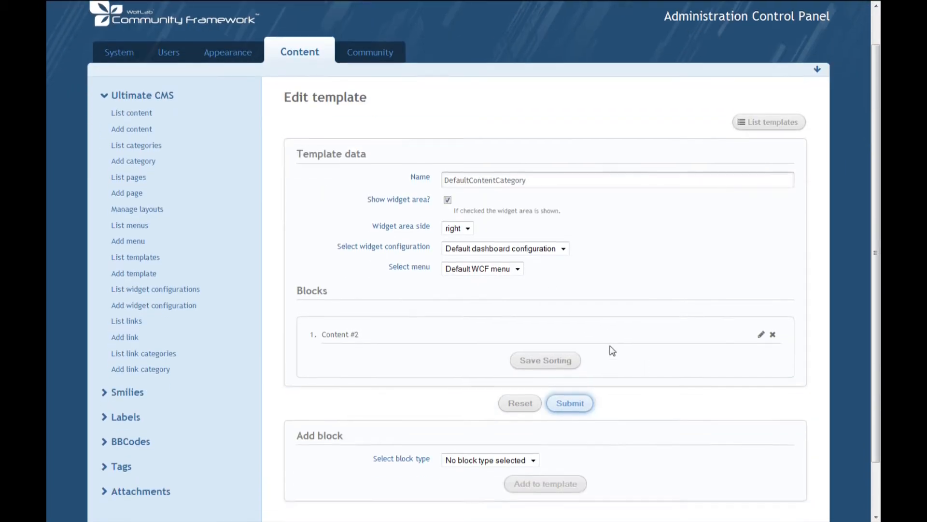
{"action": "left_click", "coordinate": [464, 403]}
{"action": "left_click", "coordinate": [465, 426]}
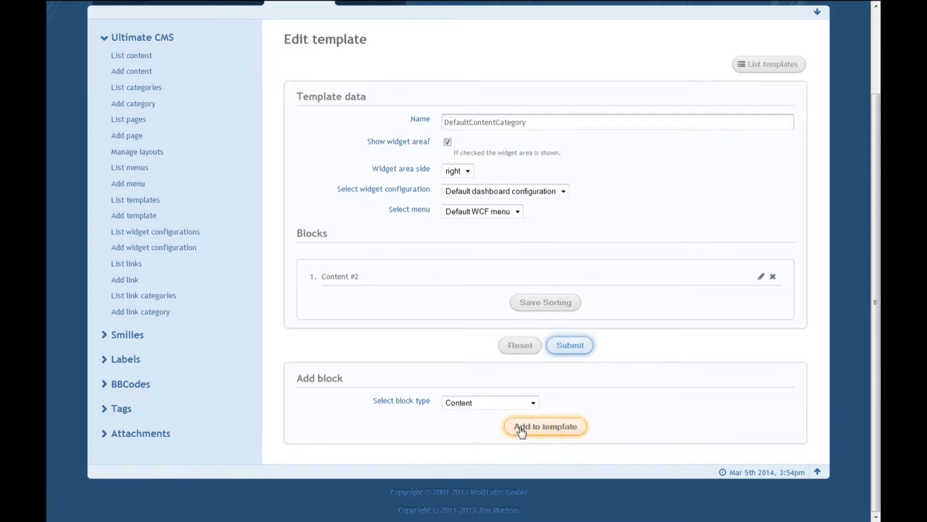
{"action": "left_click", "coordinate": [522, 427]}
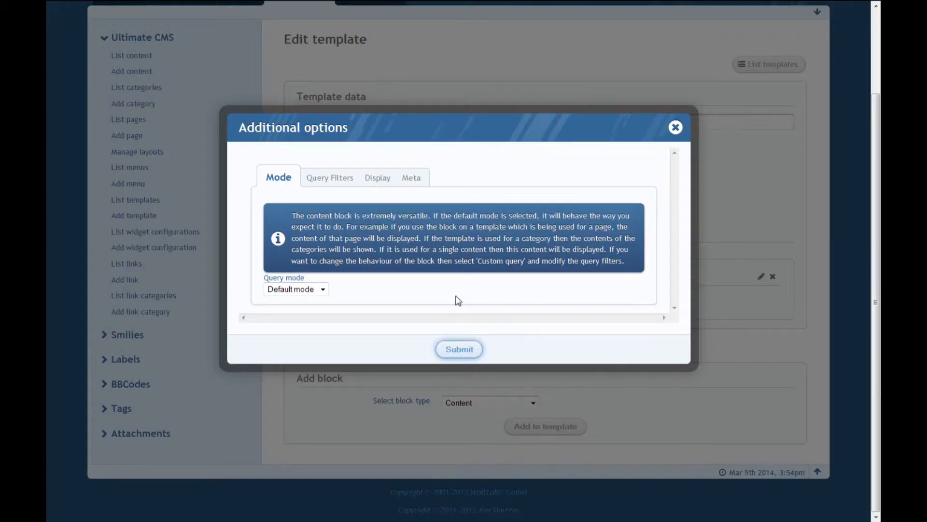
{"action": "left_click", "coordinate": [373, 178]}
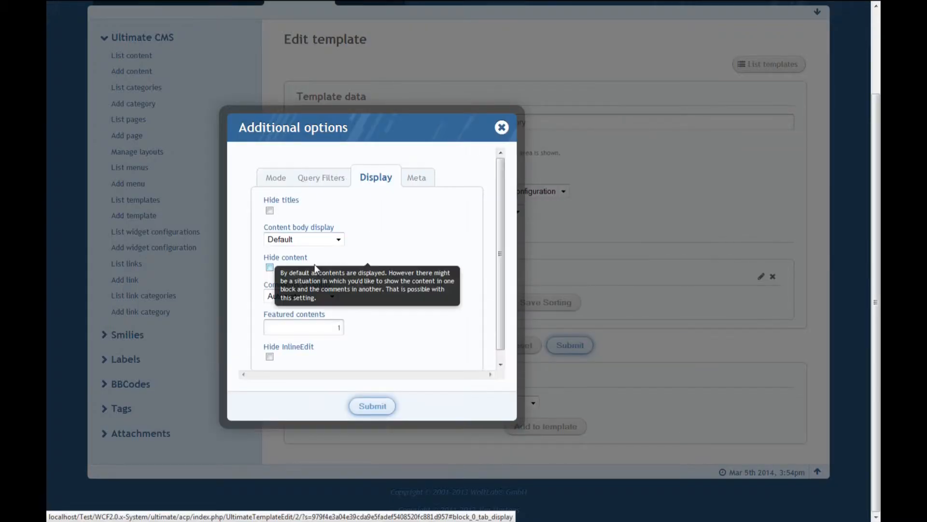
{"action": "left_click", "coordinate": [293, 242]}
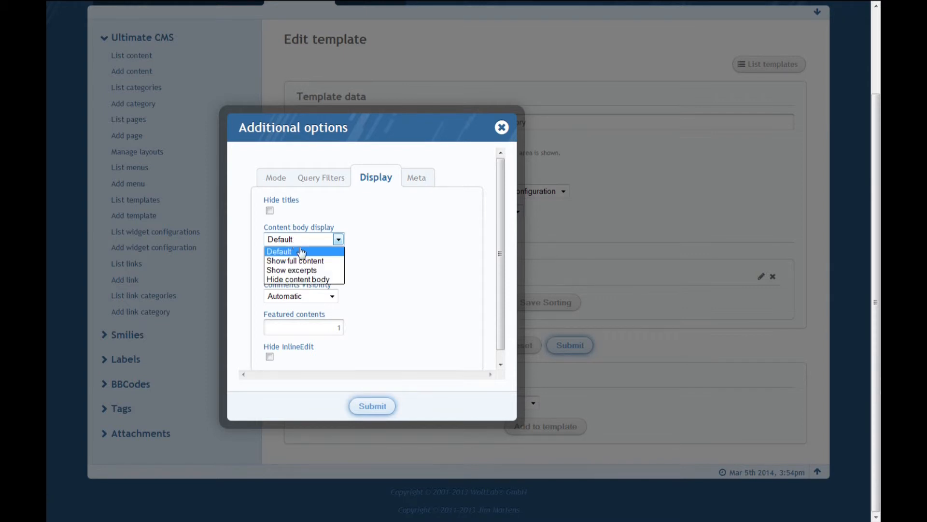
{"action": "left_click", "coordinate": [308, 281]}
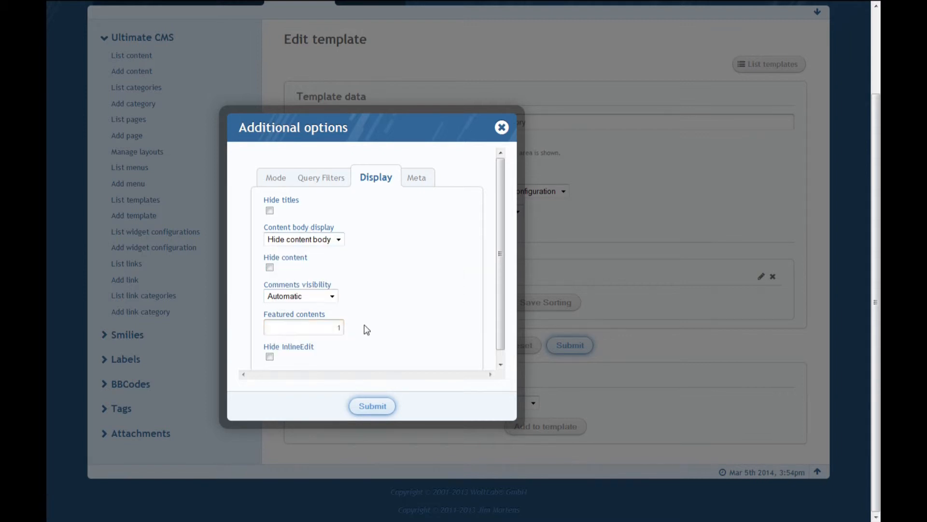
{"action": "left_click", "coordinate": [331, 295]}
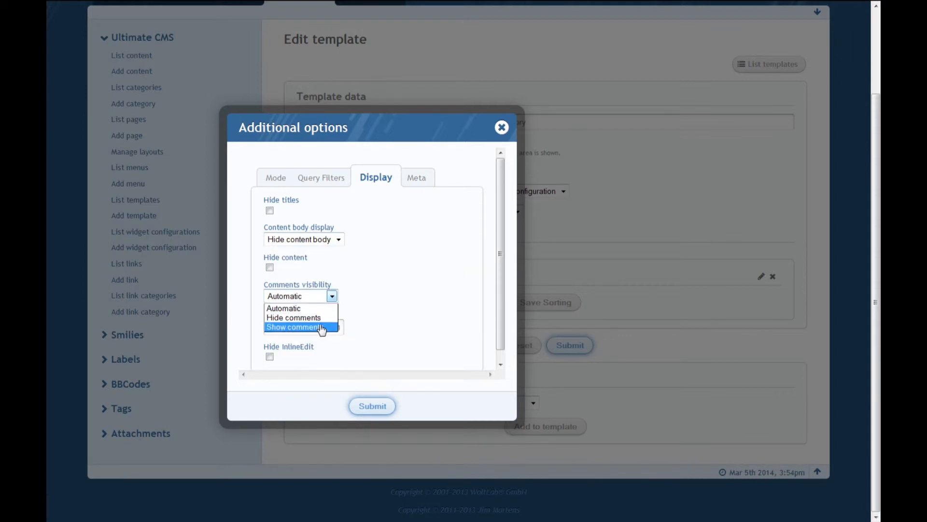
{"action": "left_click", "coordinate": [310, 327]}
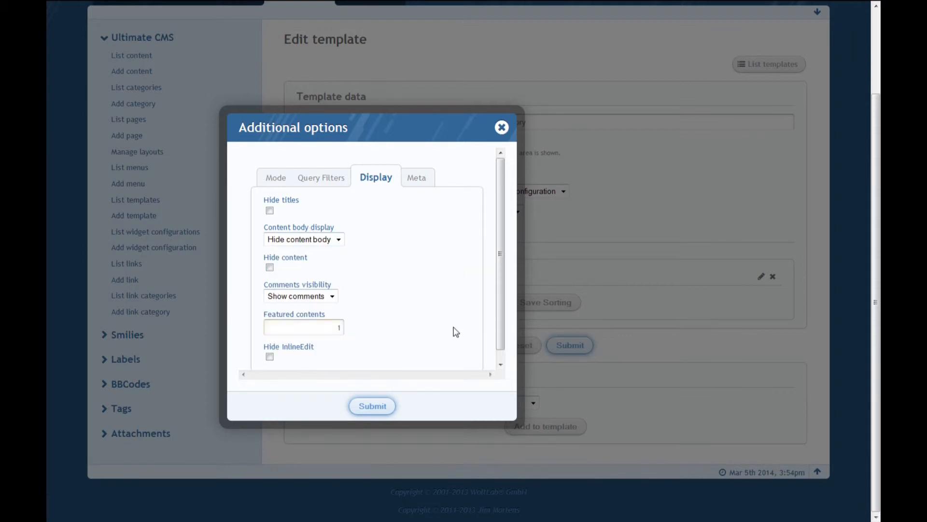
{"action": "left_click", "coordinate": [375, 406]}
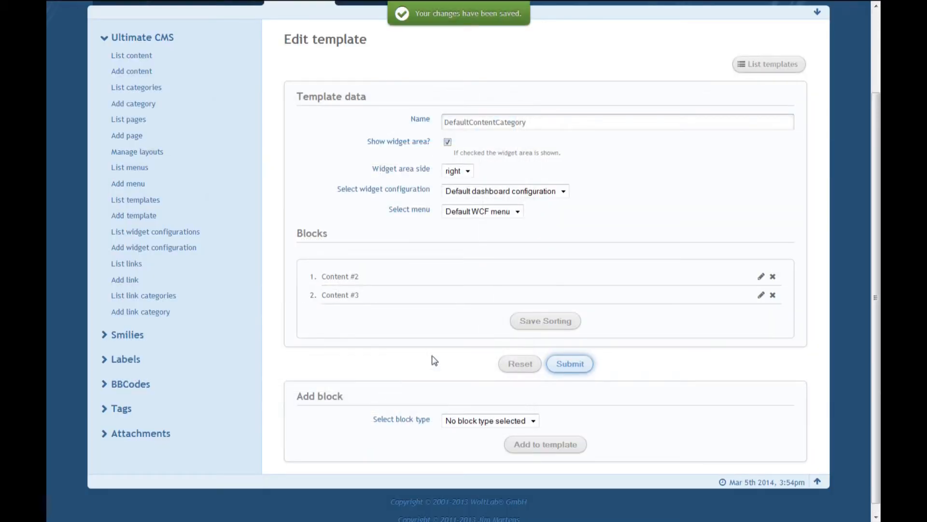
Set the template's first Content block to comments visibility Hide comments and content body display Default, and save it.
{"action": "left_click", "coordinate": [761, 276]}
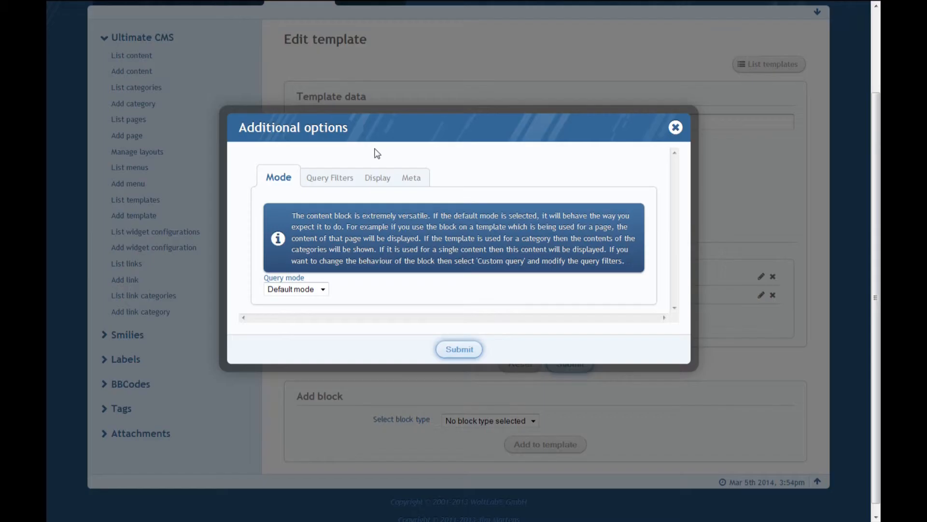
{"action": "left_click", "coordinate": [379, 177]}
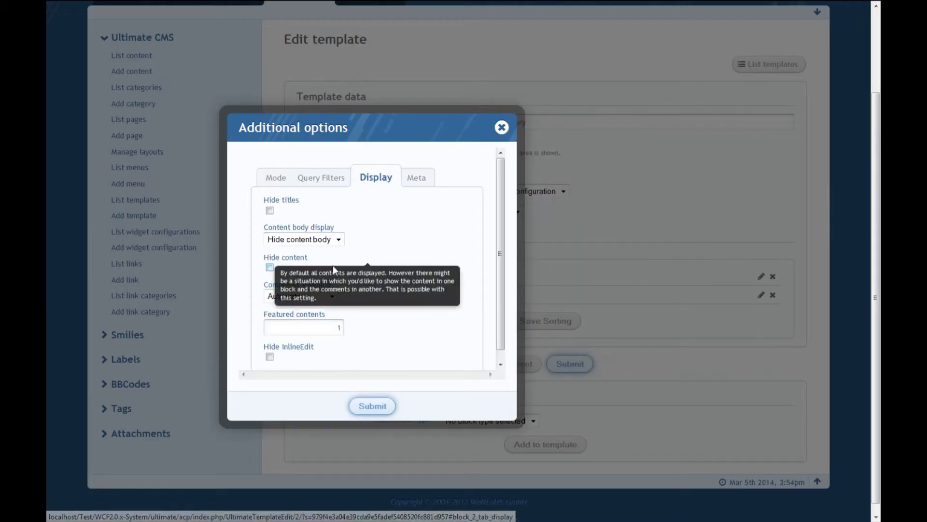
{"action": "left_click", "coordinate": [315, 297]}
{"action": "left_click", "coordinate": [313, 317]}
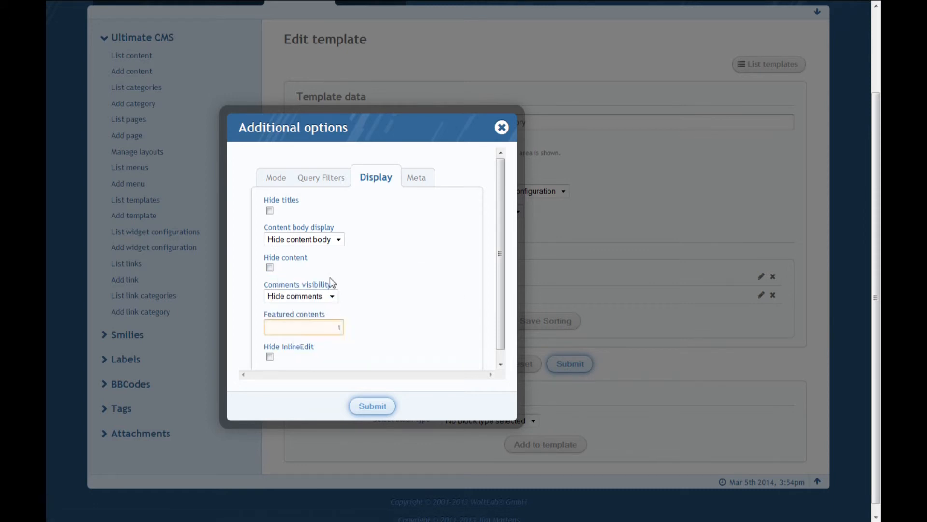
{"action": "left_click", "coordinate": [310, 240]}
{"action": "left_click", "coordinate": [290, 251]}
{"action": "left_click", "coordinate": [363, 408]}
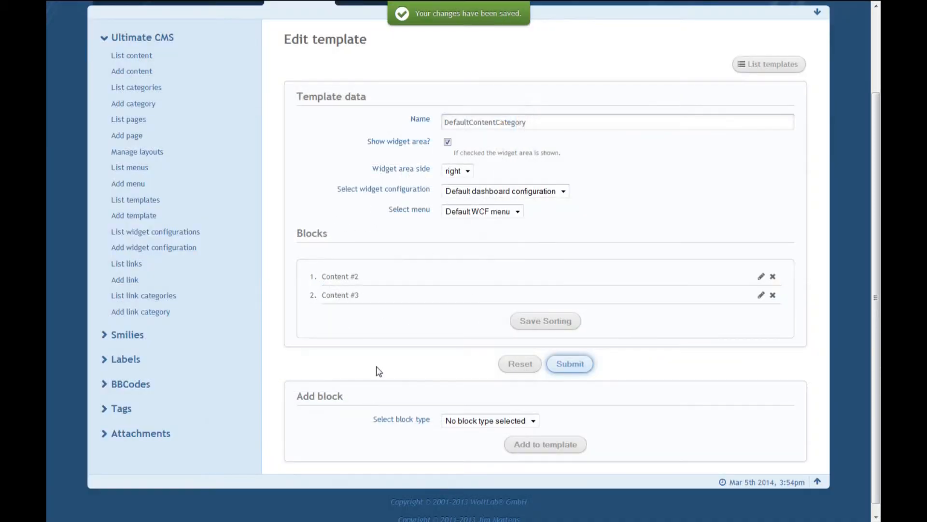
Check how the Star Citizen page and the category page display contents and comments with the two Content blocks.
{"action": "mouse_move", "coordinate": [359, 4]}
{"action": "left_click", "coordinate": [299, 7]}
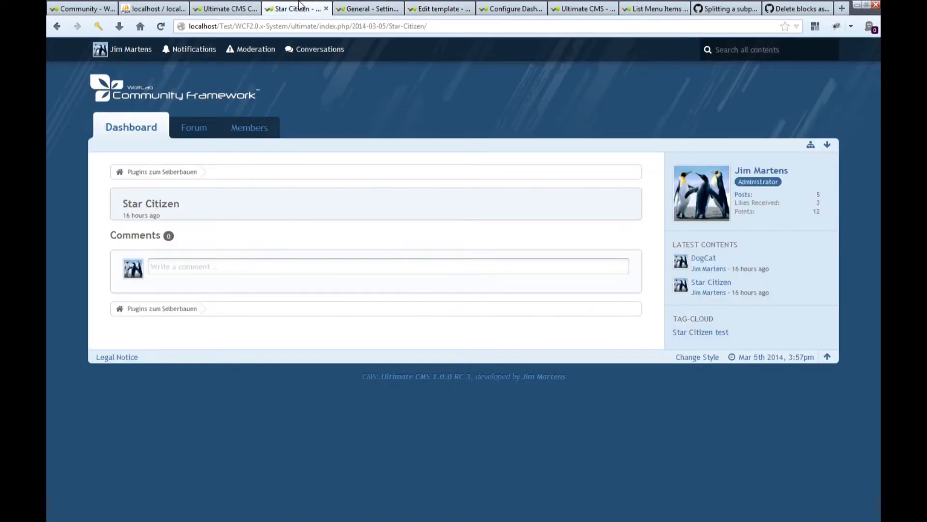
{"action": "key", "text": "F5"}
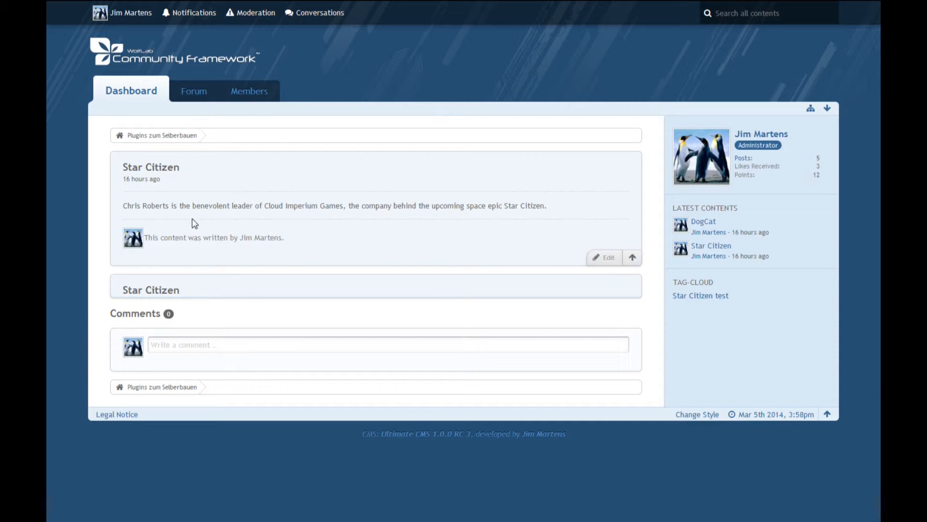
{"action": "key", "text": "F5"}
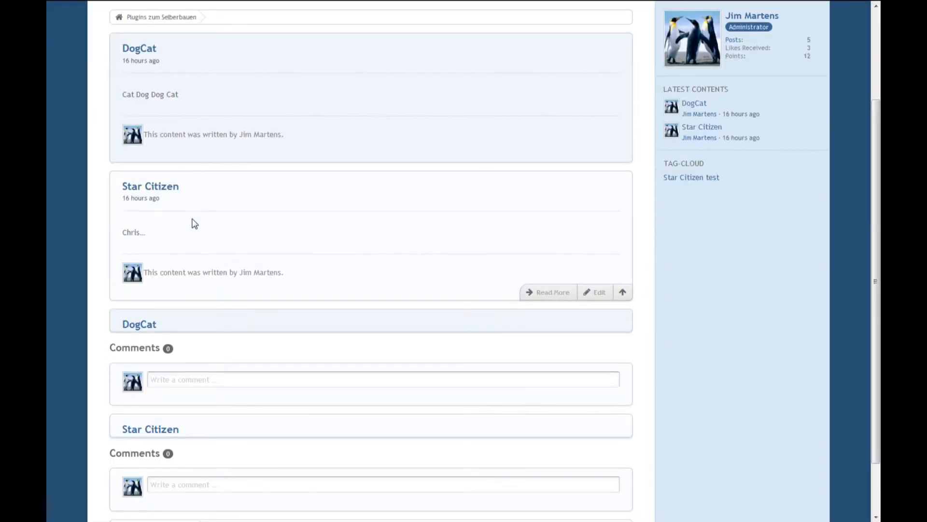
{"action": "scroll", "coordinate": [207, 232], "scroll_direction": "down", "scroll_amount": 2}
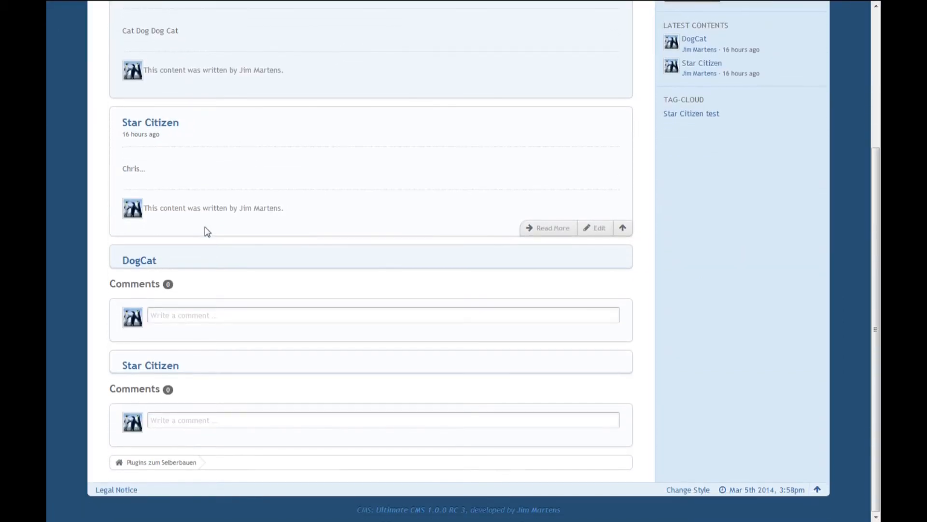
Examine the contents and the separate comment fields for DogCat and Star Citizen on the Uncategorized category page.
{"action": "scroll", "coordinate": [203, 230], "scroll_direction": "up", "scroll_amount": 3}
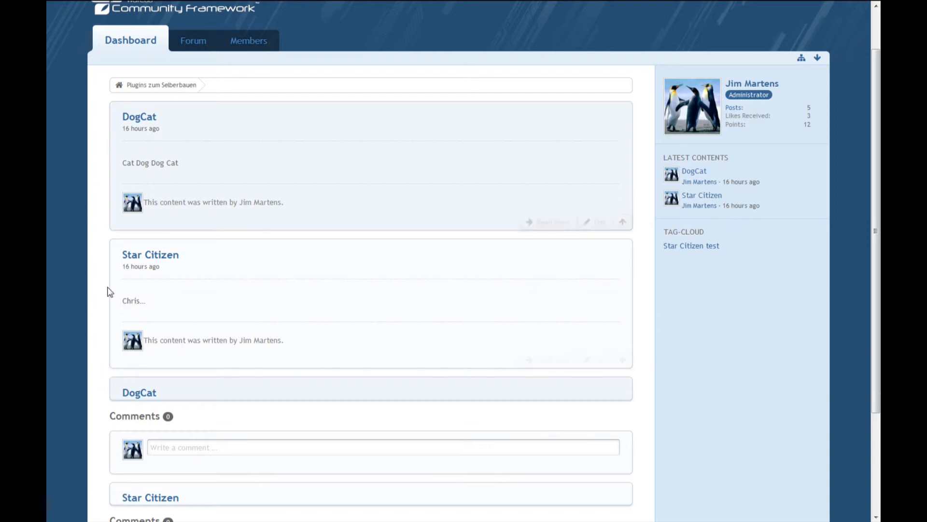
{"action": "scroll", "coordinate": [120, 261], "scroll_direction": "down", "scroll_amount": 2}
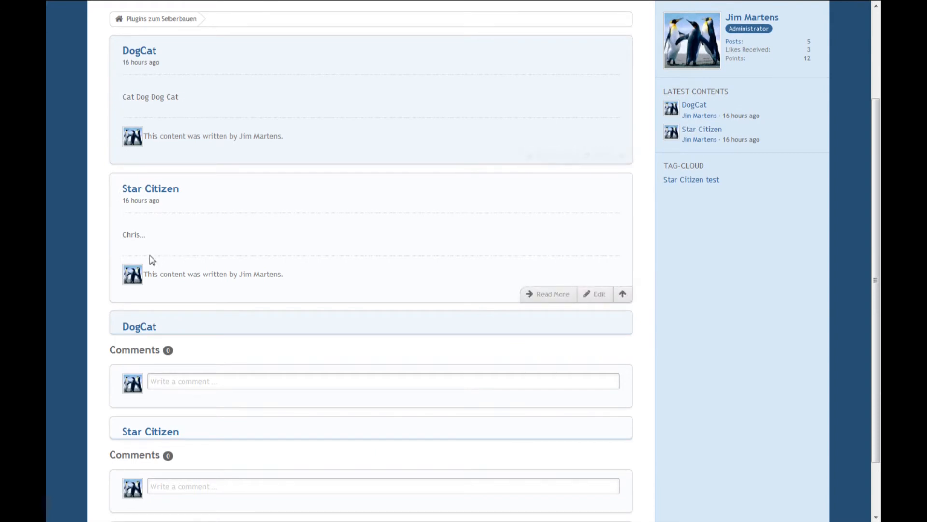
{"action": "scroll", "coordinate": [176, 327], "scroll_direction": "down", "scroll_amount": 2}
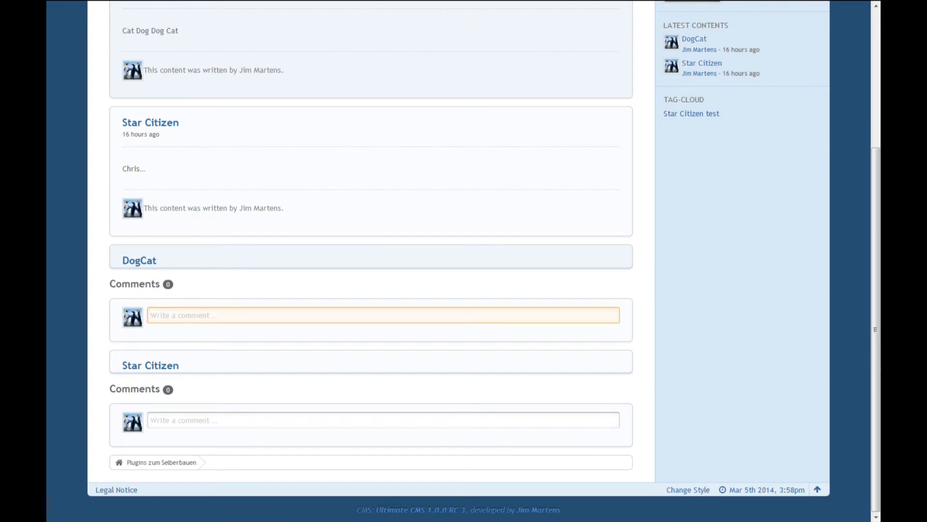
{"action": "left_click", "coordinate": [203, 315]}
{"action": "left_click", "coordinate": [213, 418]}
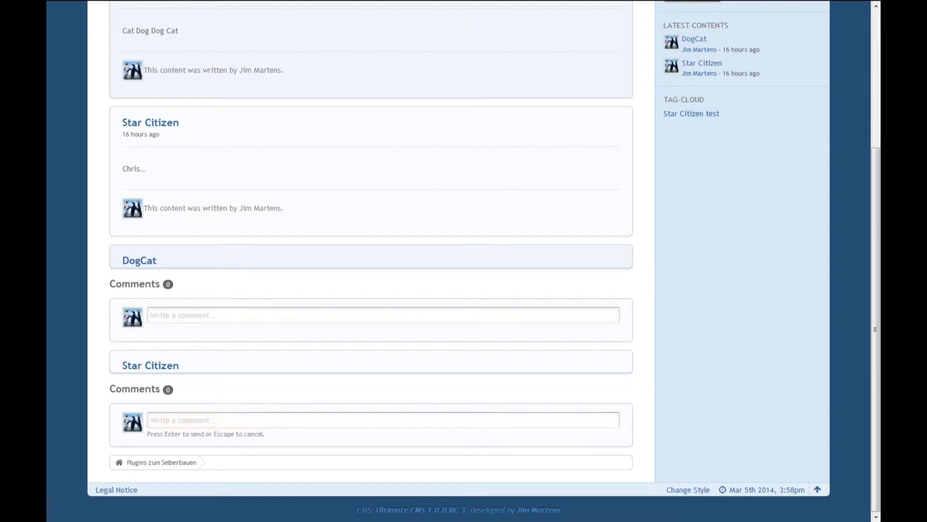
{"action": "left_click", "coordinate": [198, 317]}
{"action": "scroll", "coordinate": [216, 315], "scroll_direction": "up", "scroll_amount": 5}
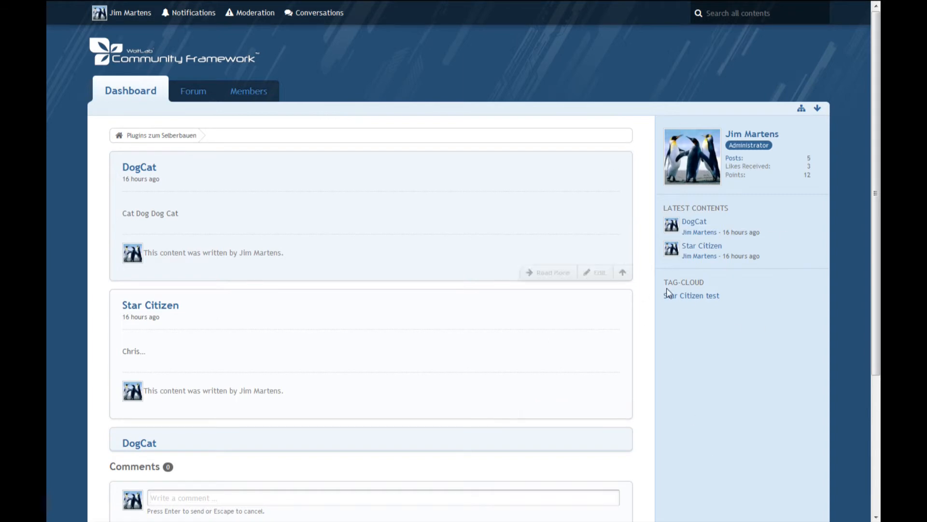
Move the Tag-Cloud (Ultimate CMS) box to the first position of the template's active sidebar boxes and save the sorting.
{"action": "key", "text": "ctrl+Tab"}
{"action": "key", "text": "ctrl+Tab"}
{"action": "key", "text": "ctrl+Tab"}
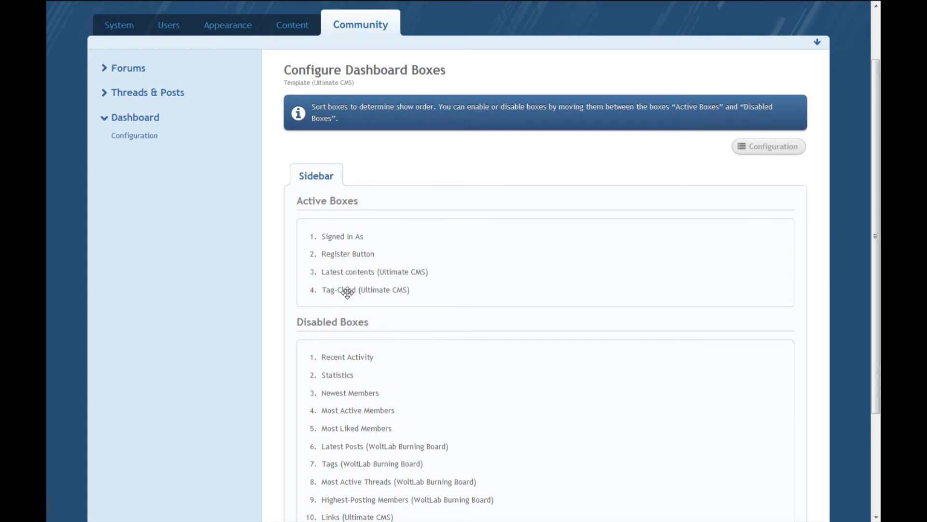
{"action": "mouse_move", "coordinate": [370, 4]}
{"action": "key", "text": "ctrl+shift+Tab"}
{"action": "key", "text": "ctrl+shift+Tab"}
{"action": "key", "text": "ctrl+shift+Tab"}
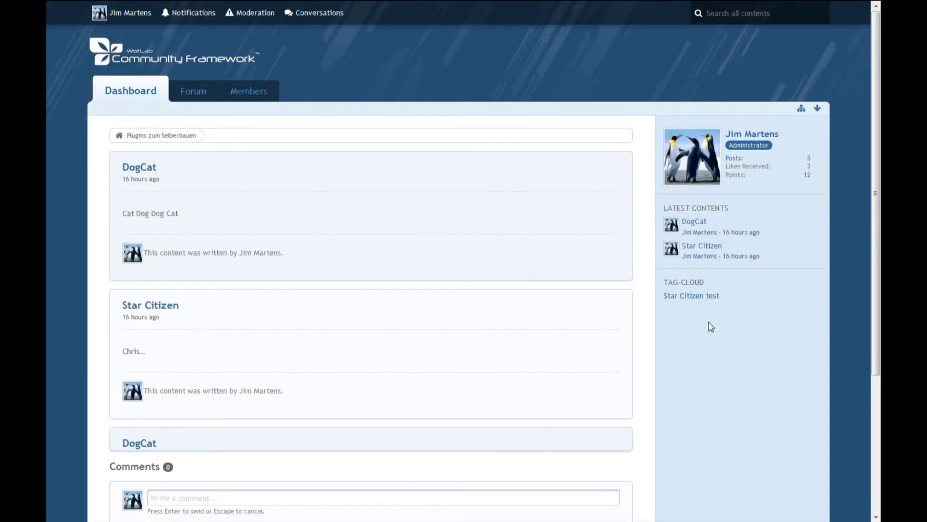
{"action": "mouse_move", "coordinate": [450, 5]}
{"action": "left_click", "coordinate": [494, 7]}
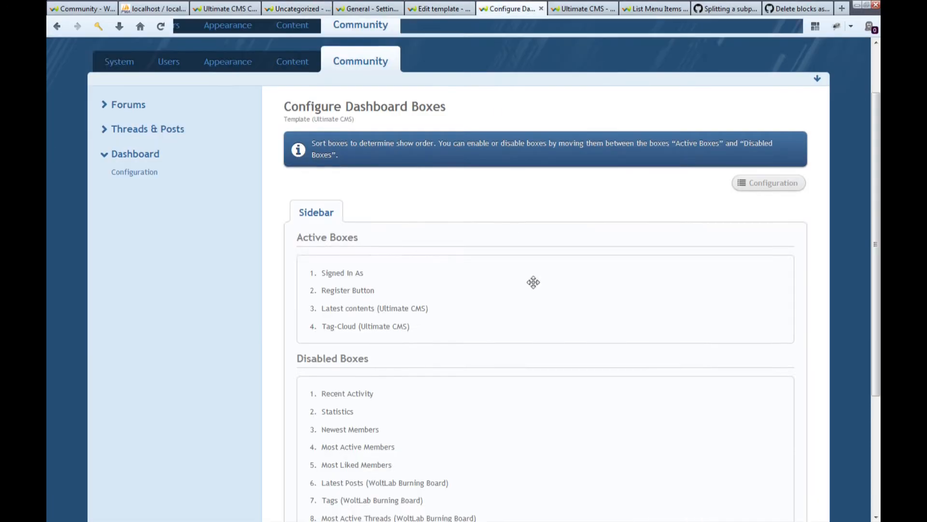
{"action": "left_click_drag", "start_coordinate": [369, 290], "coordinate": [375, 251]}
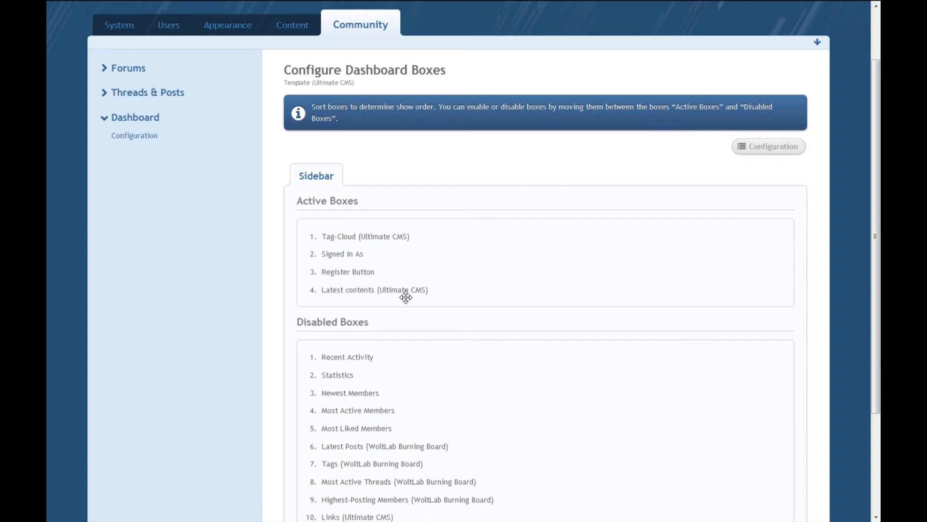
{"action": "scroll", "coordinate": [594, 268], "scroll_direction": "down", "scroll_amount": 3}
{"action": "left_click", "coordinate": [556, 434]}
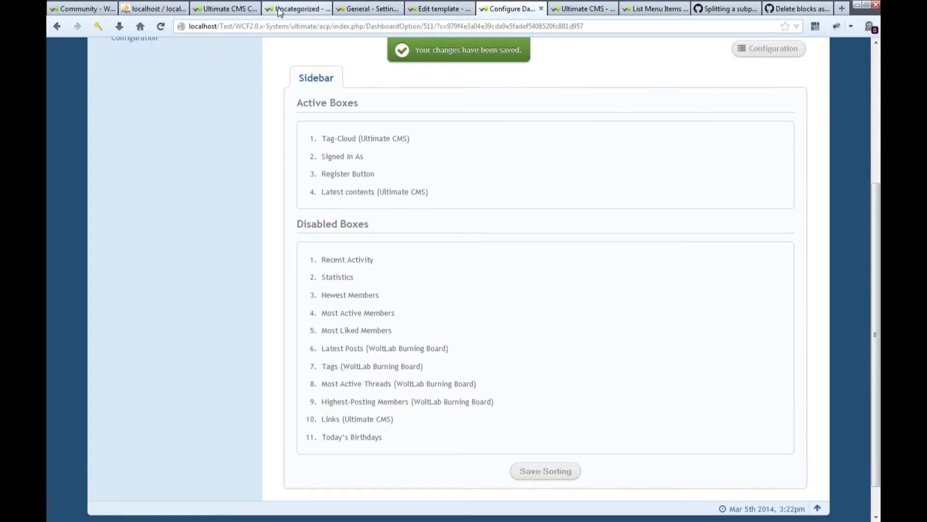
Reload the Uncategorized category page to check the sidebar box order, and open the DogCat content's own page.
{"action": "left_click", "coordinate": [287, 11]}
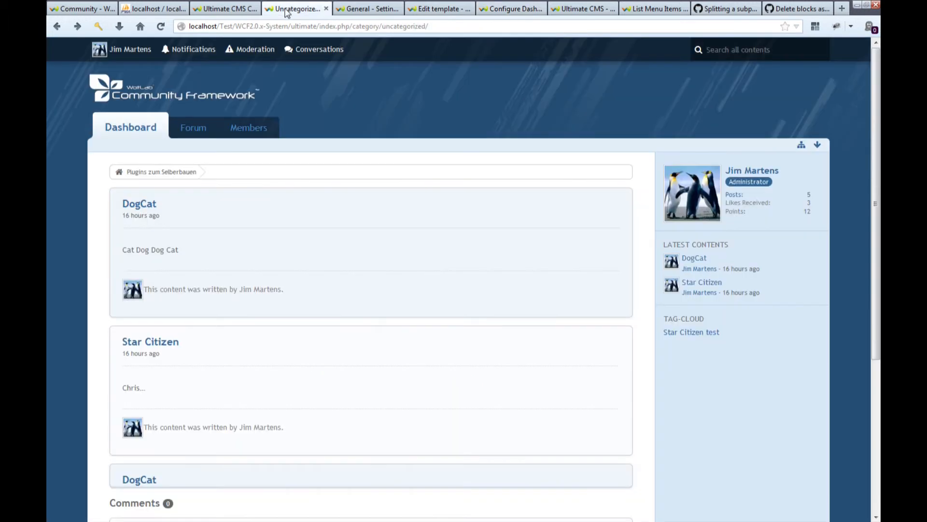
{"action": "left_click", "coordinate": [161, 26]}
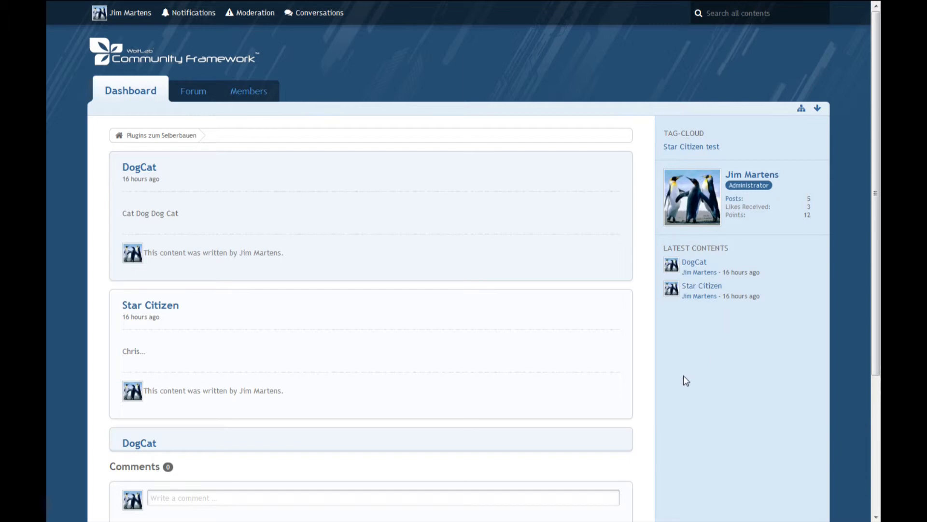
{"action": "left_click", "coordinate": [560, 282]}
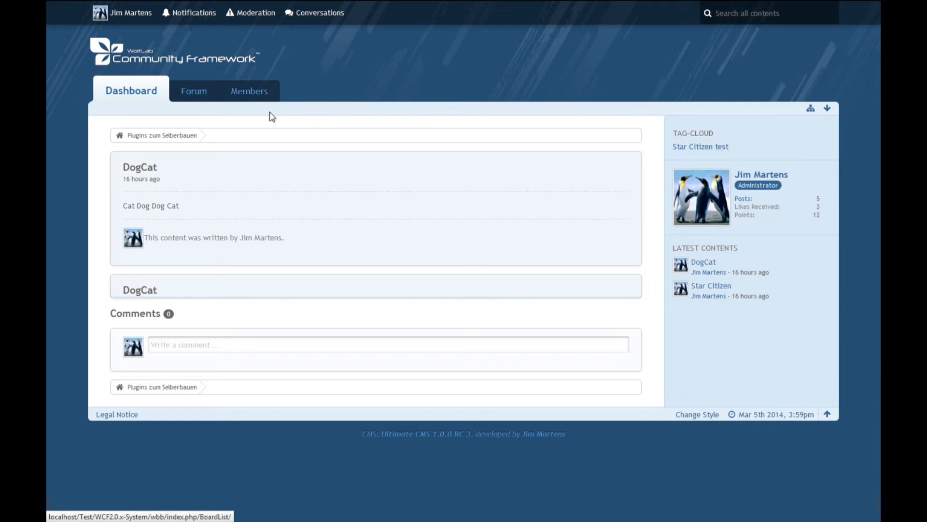
Move the Members menu item with its sub-items above Forum in the header page menu and save the sorting.
{"action": "mouse_move", "coordinate": [411, 5]}
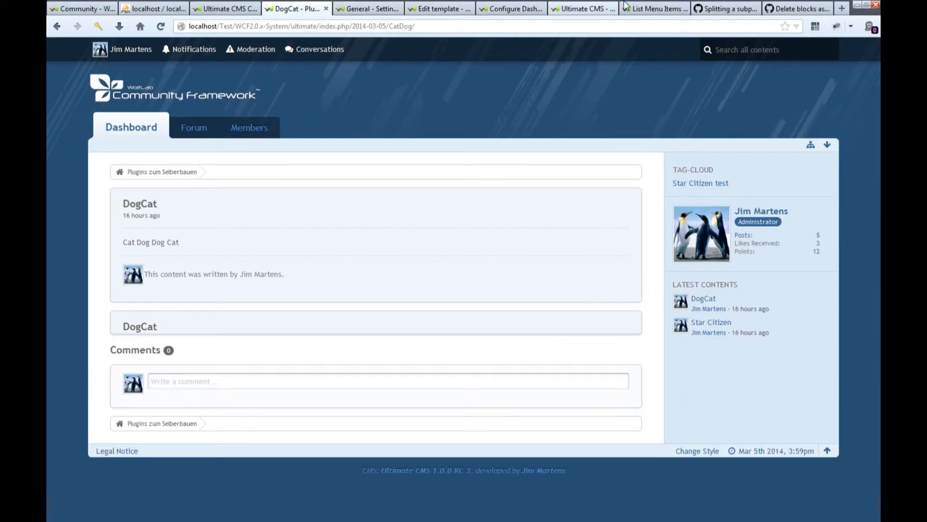
{"action": "left_click", "coordinate": [654, 8]}
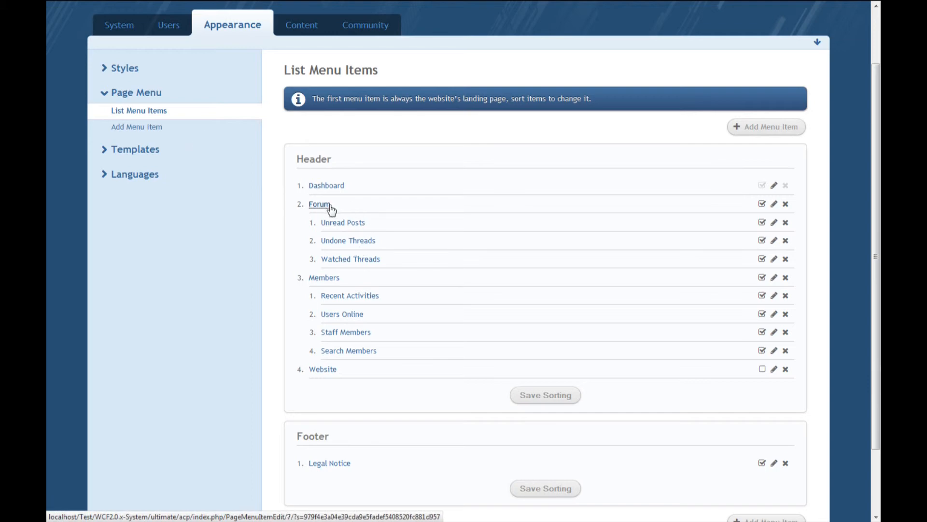
{"action": "left_click_drag", "start_coordinate": [381, 279], "coordinate": [368, 208]}
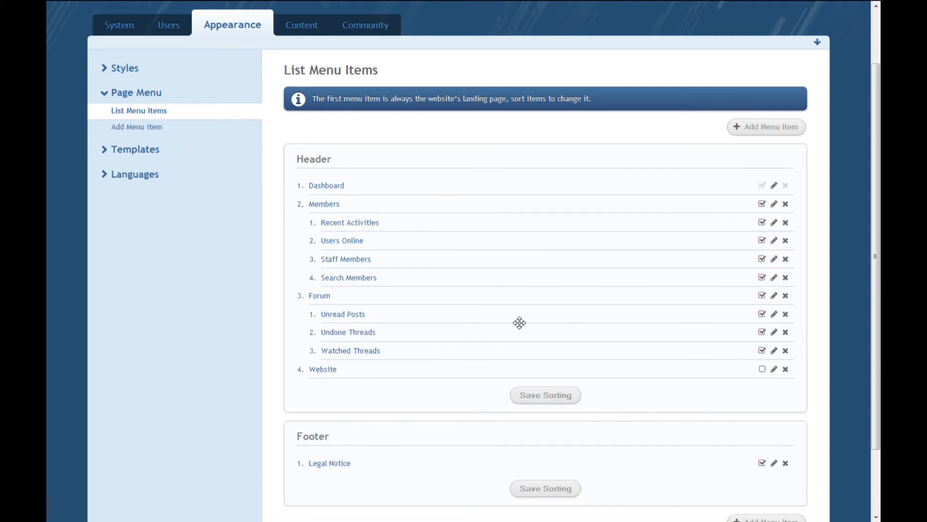
{"action": "left_click", "coordinate": [545, 394]}
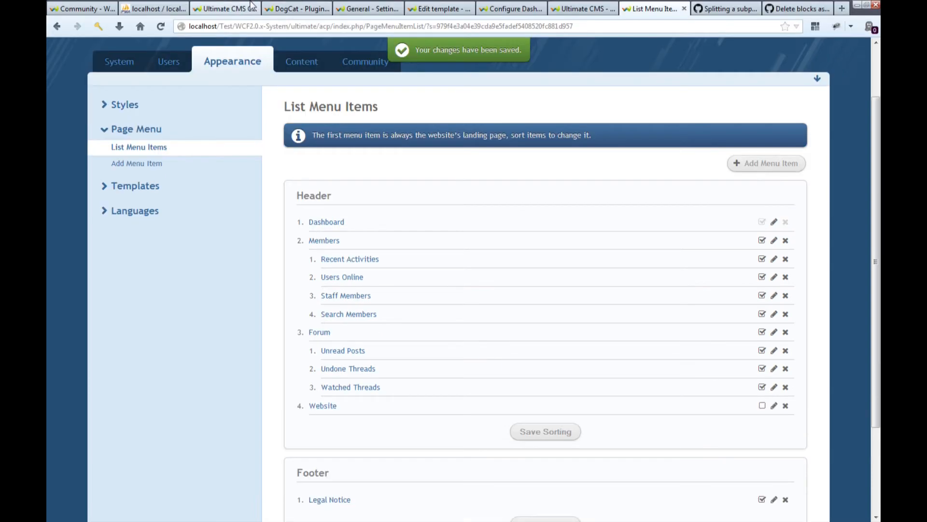
Reload the DogCat content page to check the order of its main menu items.
{"action": "left_click", "coordinate": [292, 9]}
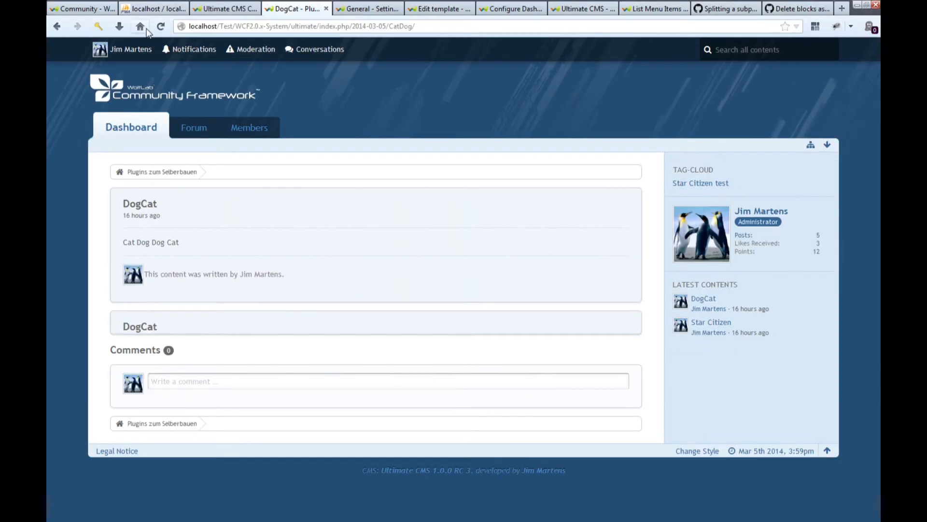
{"action": "left_click", "coordinate": [161, 27]}
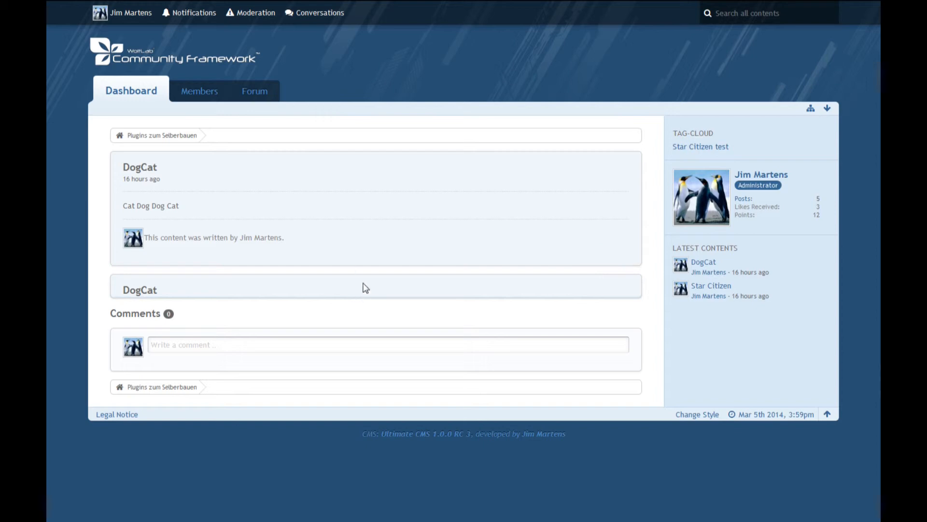
{"action": "mouse_move", "coordinate": [417, 4]}
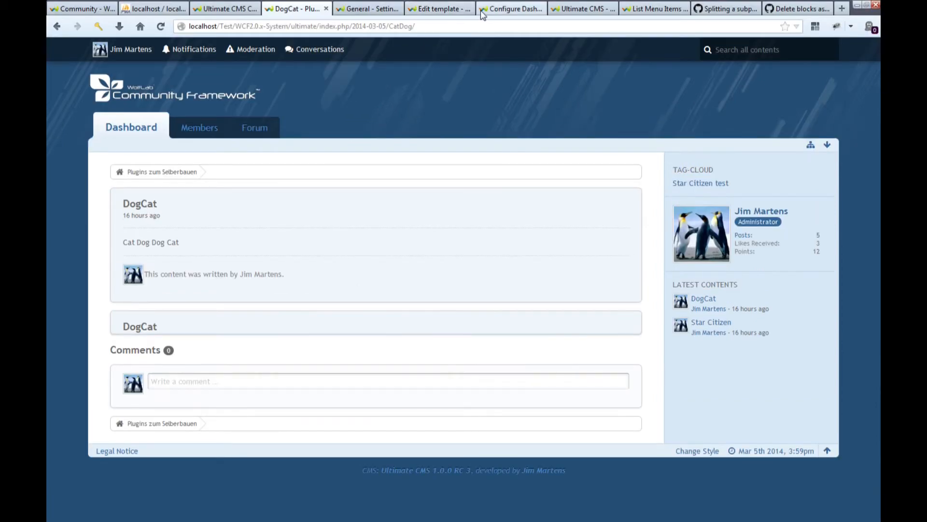
Start adding a Media block to the DefaultContentCategory template, opening its additional options.
{"action": "left_click", "coordinate": [459, 8]}
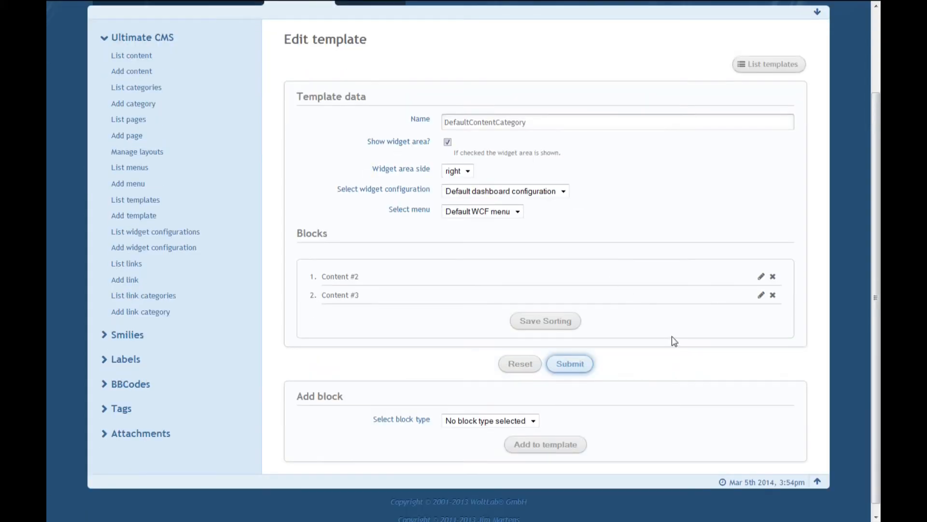
{"action": "left_click", "coordinate": [499, 421]}
{"action": "left_click", "coordinate": [477, 450]}
{"action": "left_click", "coordinate": [527, 452]}
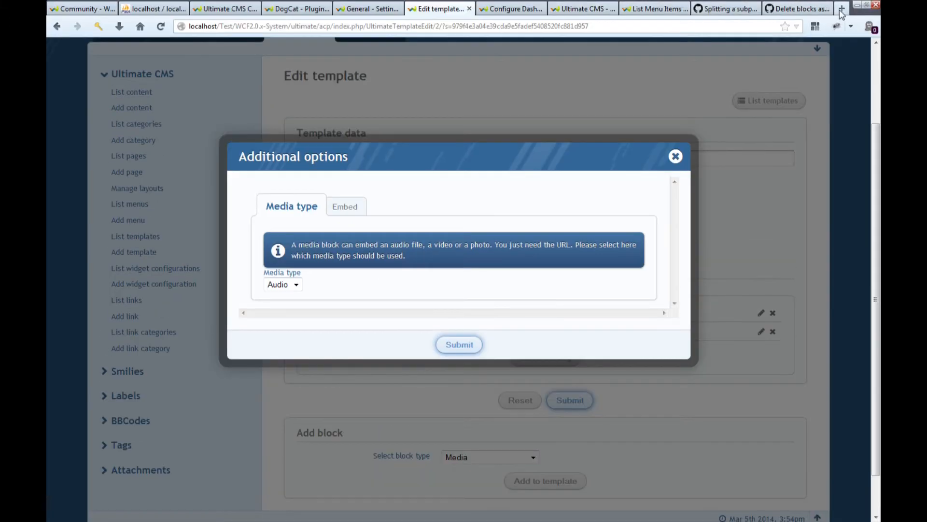
Open YouTube in a new browser tab and copy the link address of the Shroud of the Avatar 3 Month Demo video.
{"action": "left_click", "coordinate": [842, 11]}
{"action": "type", "text": "youtube.com/"}
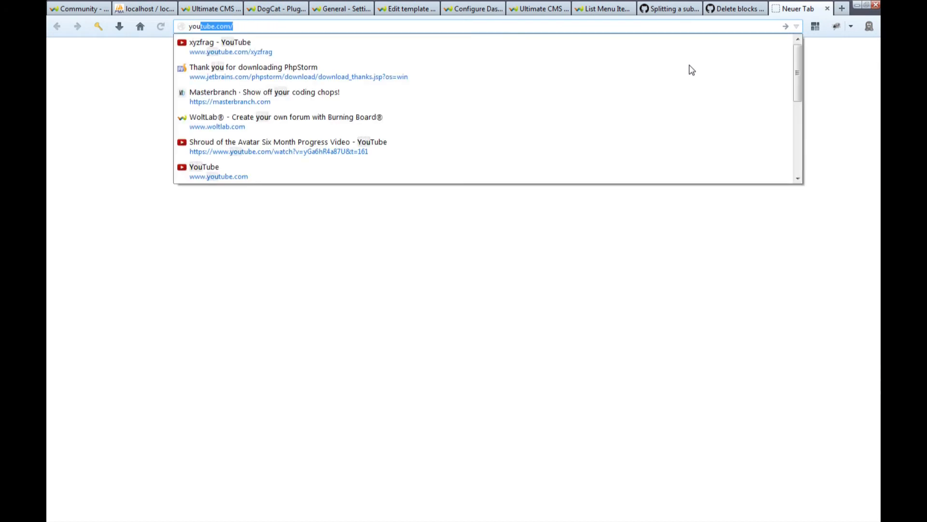
{"action": "key", "text": "Down"}
{"action": "key", "text": "Down"}
{"action": "key", "text": "Down"}
{"action": "key", "text": "Down"}
{"action": "key", "text": "Down"}
{"action": "key", "text": "Down"}
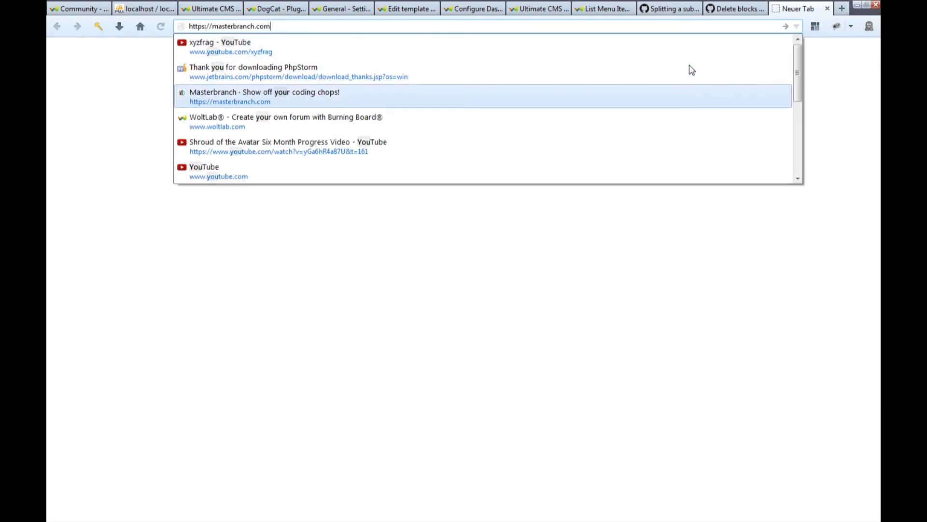
{"action": "key", "text": "Return"}
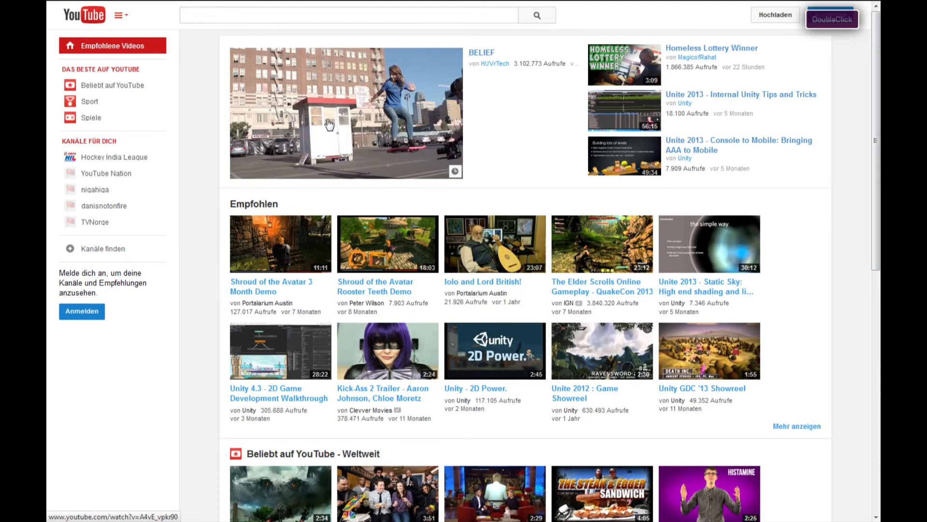
{"action": "right_click", "coordinate": [277, 289]}
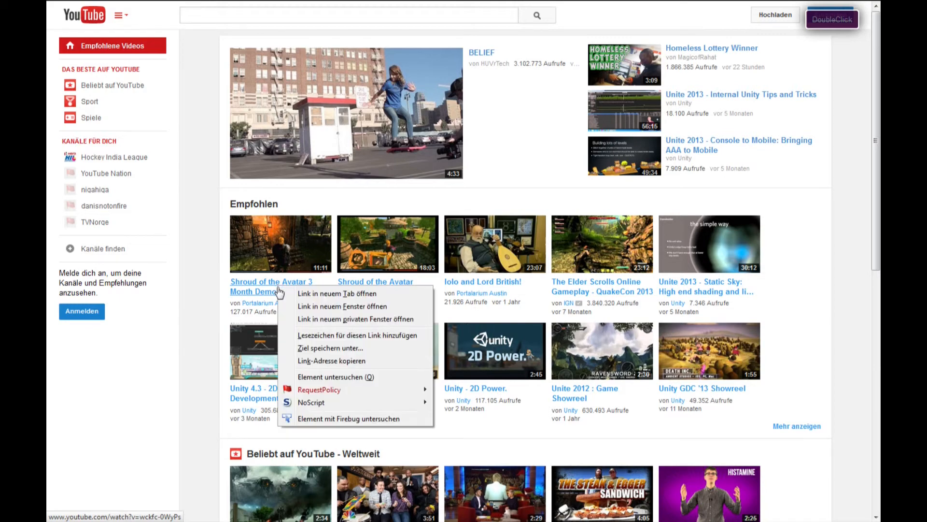
{"action": "left_click", "coordinate": [314, 360]}
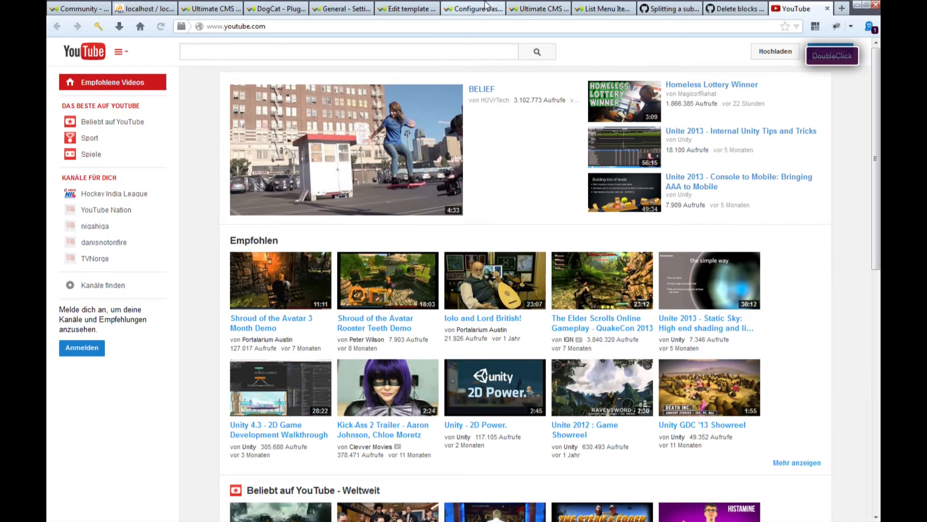
Choose the Media block's media type and enter the copied YouTube video link as its embed URL.
{"action": "left_click", "coordinate": [414, 6]}
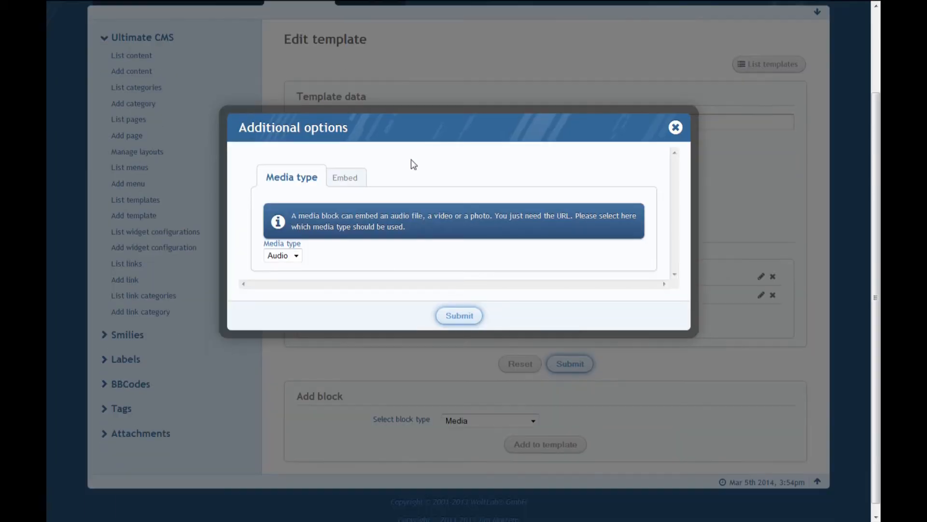
{"action": "left_click", "coordinate": [295, 256]}
{"action": "left_click", "coordinate": [294, 284]}
{"action": "left_click", "coordinate": [346, 178]}
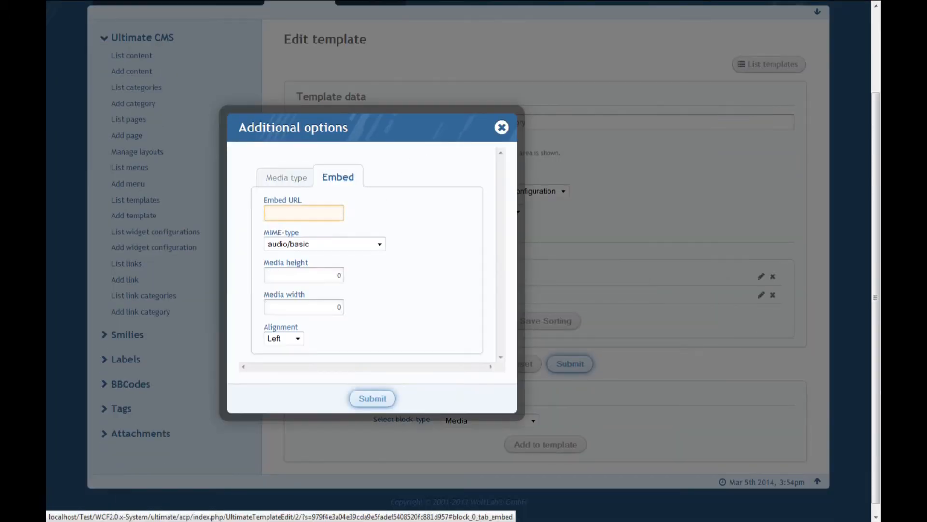
{"action": "mouse_move", "coordinate": [273, 202]}
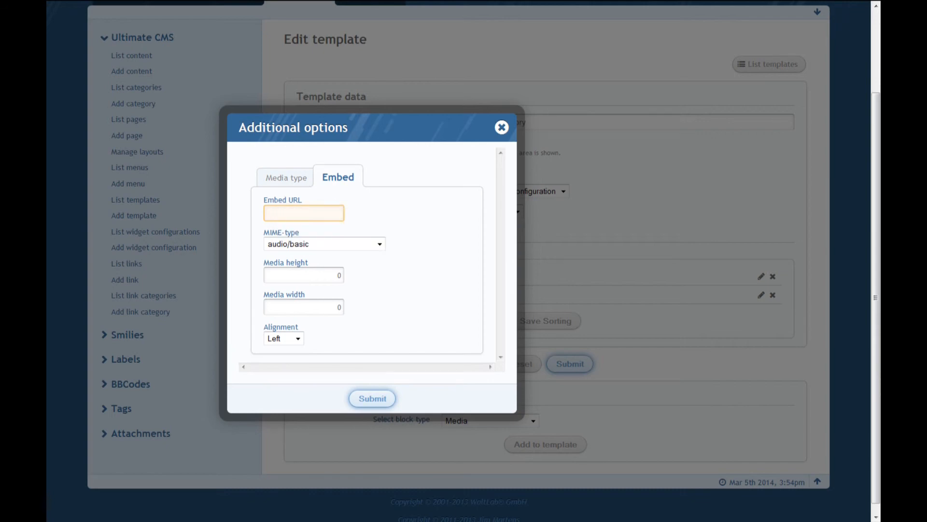
{"action": "key", "text": "ctrl+v"}
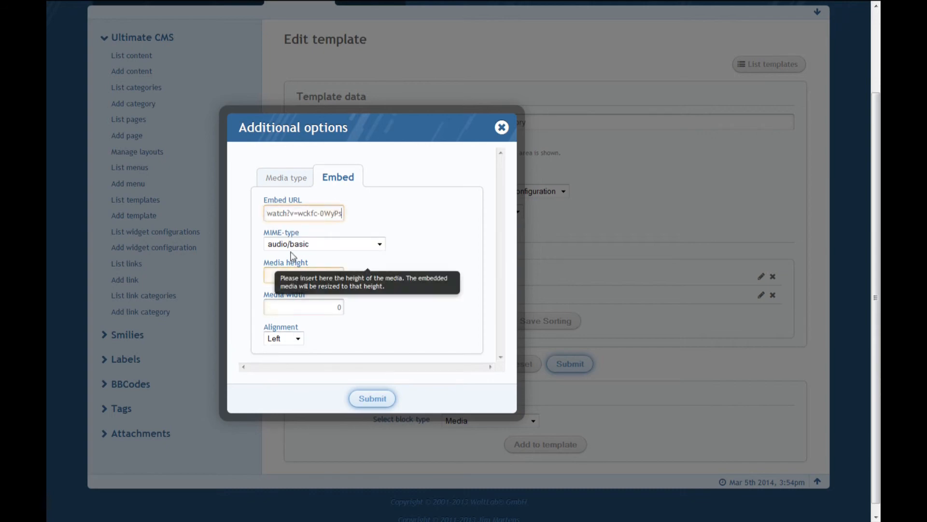
Set the Media block's MIME-type to application/x-shockwave-flash and read that setting's description.
{"action": "left_click", "coordinate": [352, 244]}
{"action": "scroll", "coordinate": [353, 377], "scroll_direction": "down", "scroll_amount": 1}
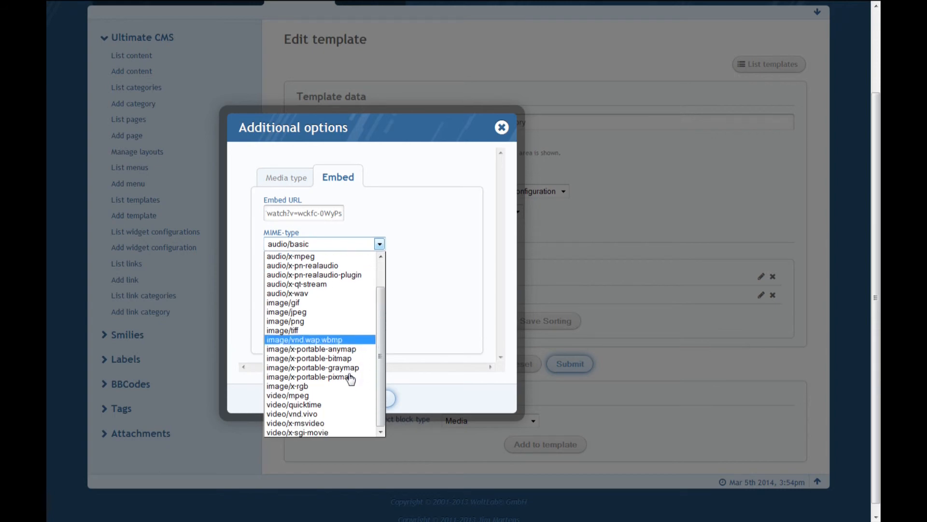
{"action": "scroll", "coordinate": [323, 385], "scroll_direction": "up", "scroll_amount": 1}
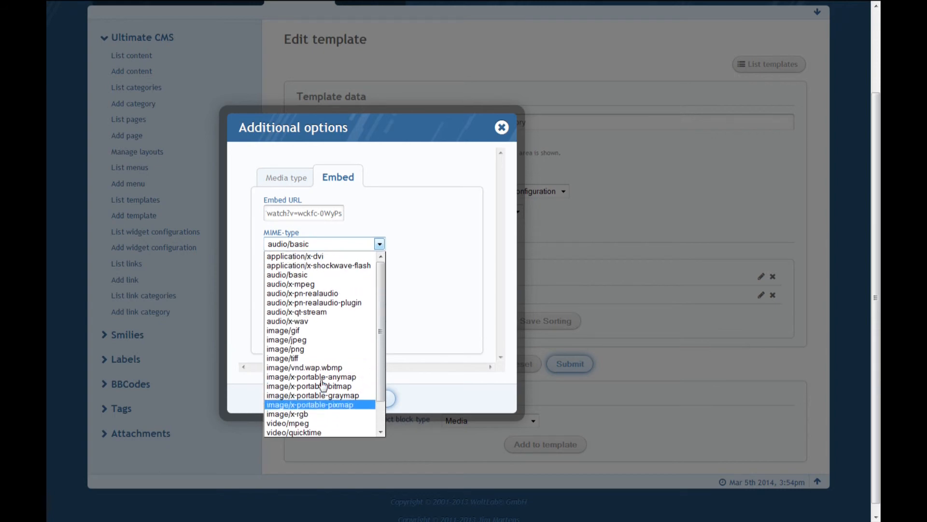
{"action": "scroll", "coordinate": [323, 387], "scroll_direction": "down", "scroll_amount": 1}
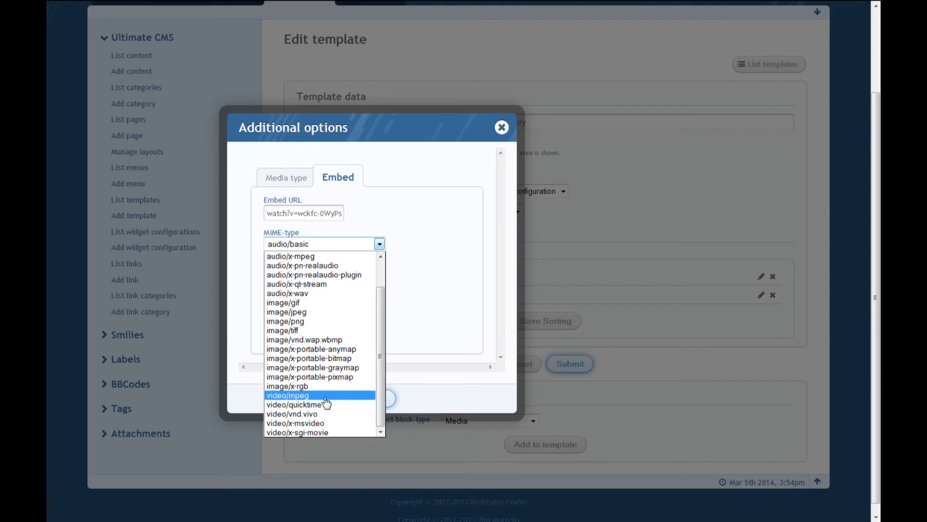
{"action": "scroll", "coordinate": [325, 399], "scroll_direction": "up", "scroll_amount": 1}
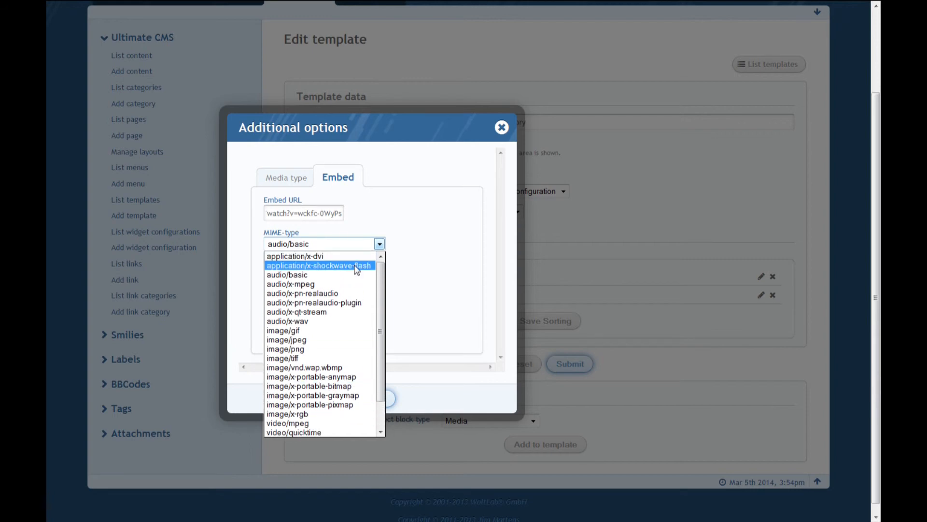
{"action": "left_click", "coordinate": [356, 265]}
{"action": "mouse_move", "coordinate": [295, 233]}
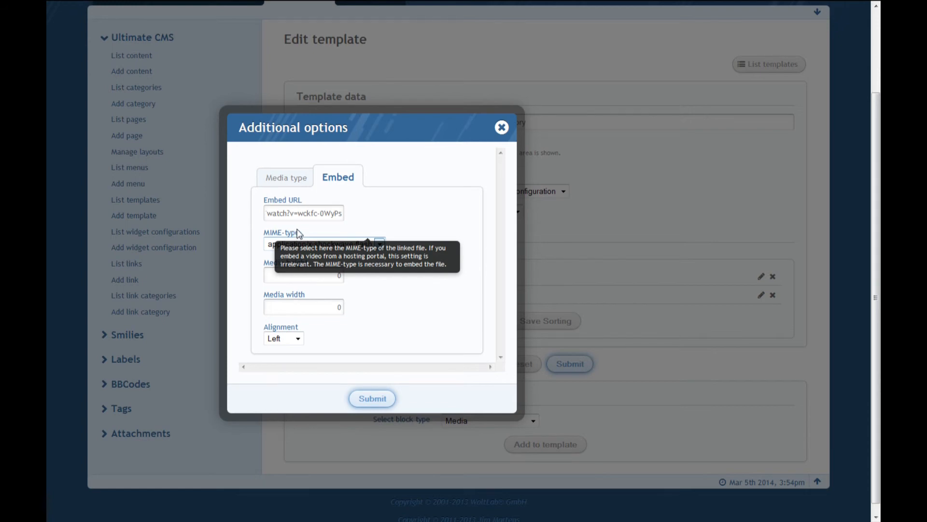
Set the Media block's height to 480 and width to 640, align it to the center, and submit its options.
{"action": "left_click", "coordinate": [314, 249]}
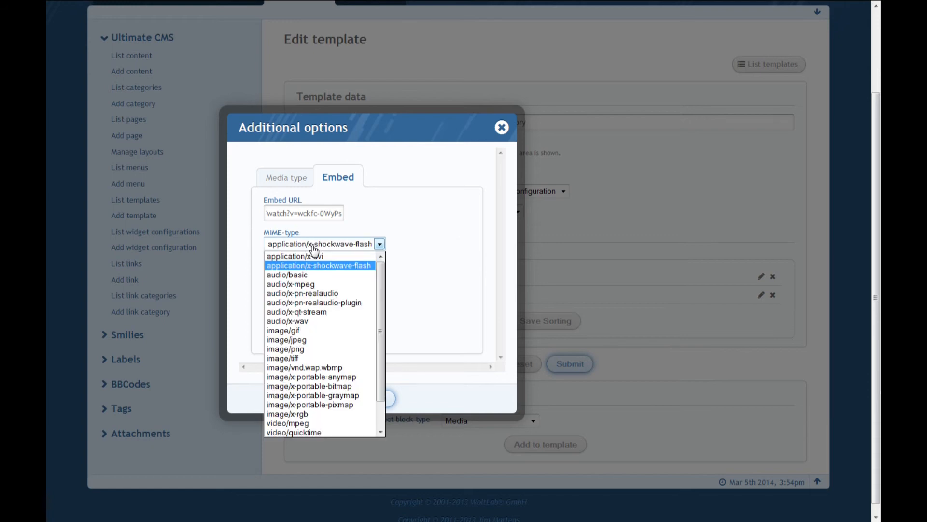
{"action": "left_click", "coordinate": [314, 249]}
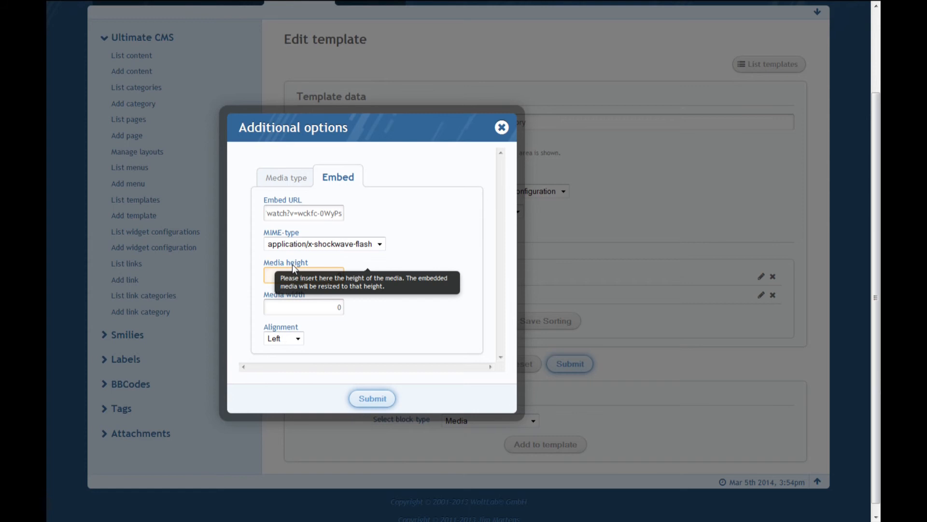
{"action": "type", "text": "0"}
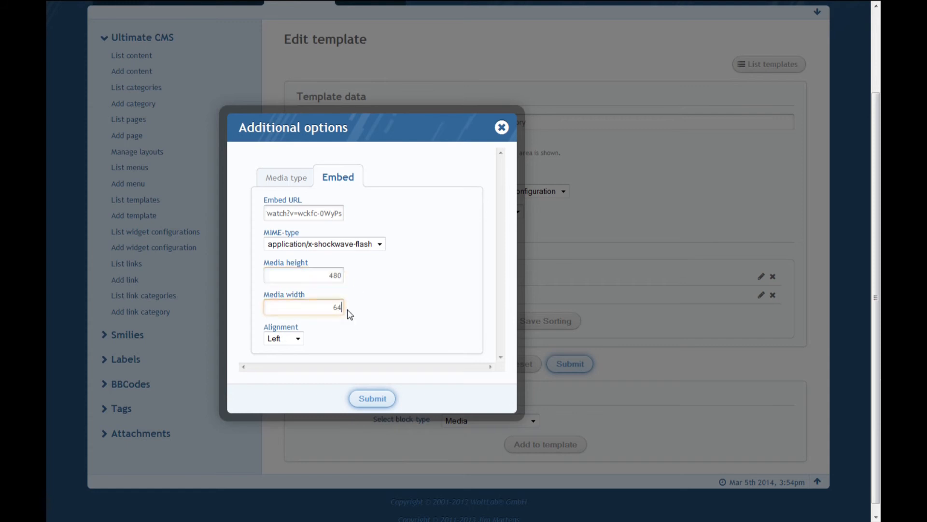
{"action": "type", "text": "0"}
{"action": "left_click", "coordinate": [298, 338]}
{"action": "left_click", "coordinate": [280, 361]}
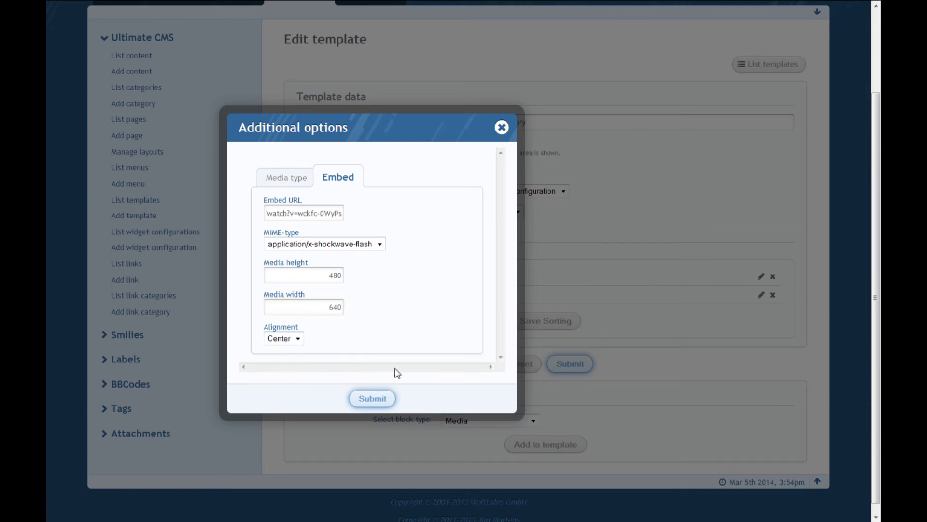
{"action": "left_click", "coordinate": [384, 398]}
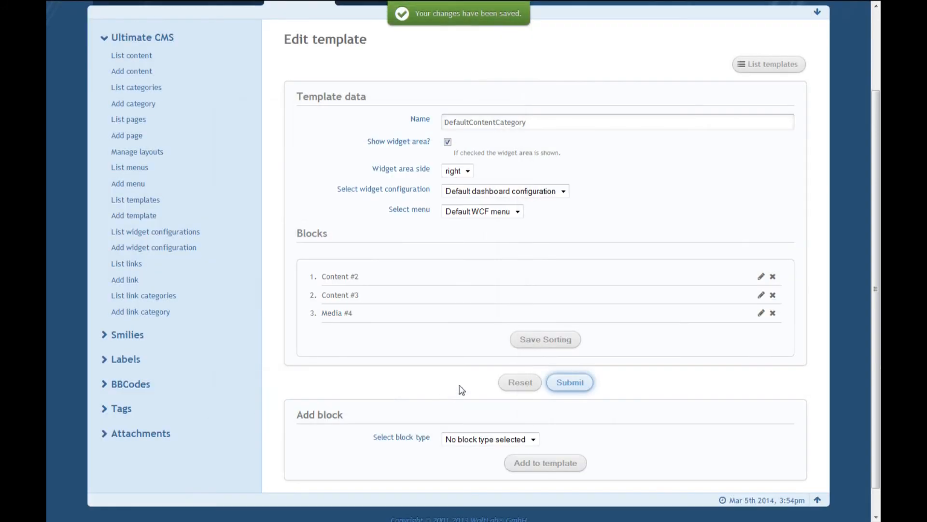
Move the Media block between the two Content blocks and save the block sorting.
{"action": "left_click_drag", "start_coordinate": [360, 315], "coordinate": [362, 295]}
{"action": "left_click", "coordinate": [347, 328]}
{"action": "left_click", "coordinate": [543, 341]}
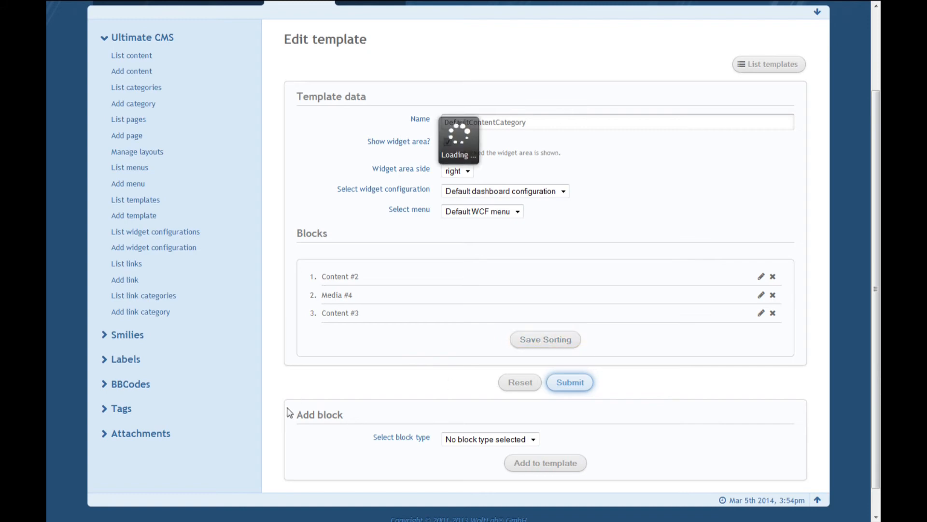
Reload the DogCat content page and check where the embedded video sits.
{"action": "key", "text": "F11"}
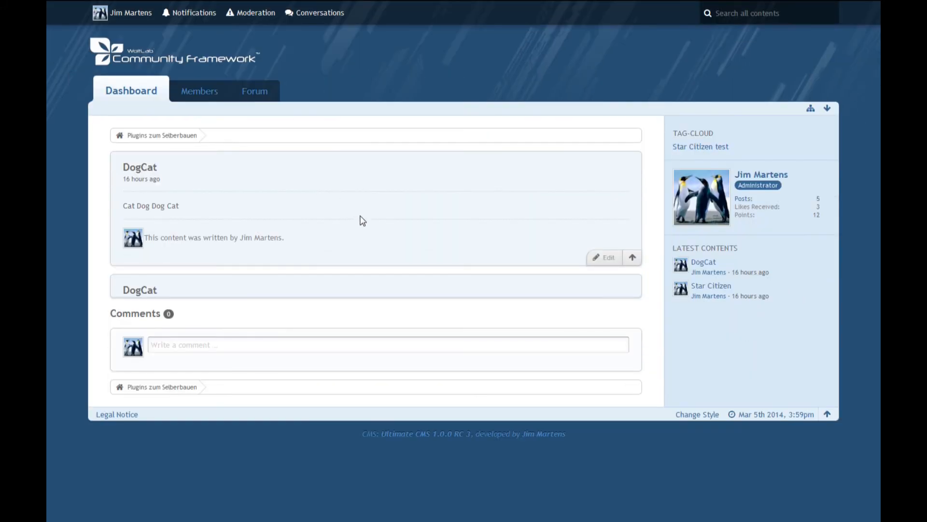
{"action": "key", "text": "F5"}
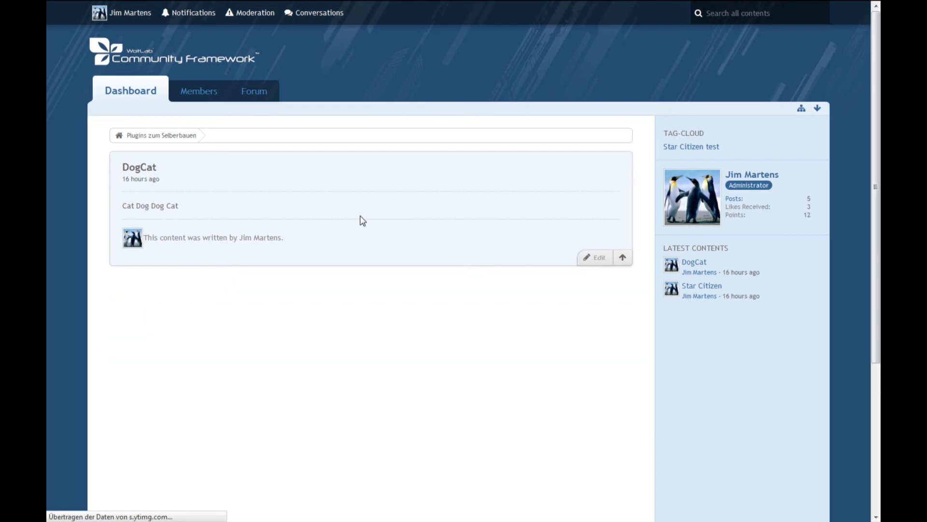
{"action": "scroll", "coordinate": [162, 263], "scroll_direction": "down", "scroll_amount": 1}
{"action": "scroll", "coordinate": [162, 263], "scroll_direction": "down", "scroll_amount": 4}
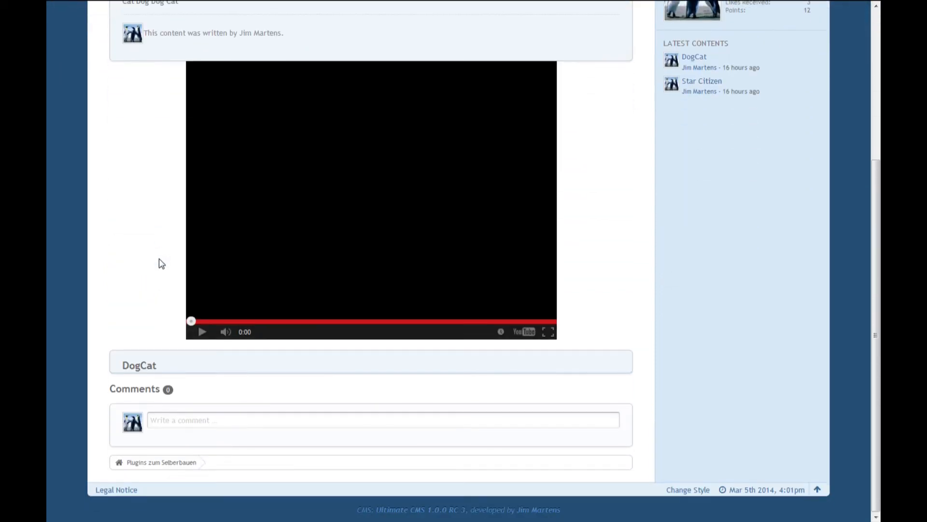
{"action": "scroll", "coordinate": [154, 263], "scroll_direction": "up", "scroll_amount": 5}
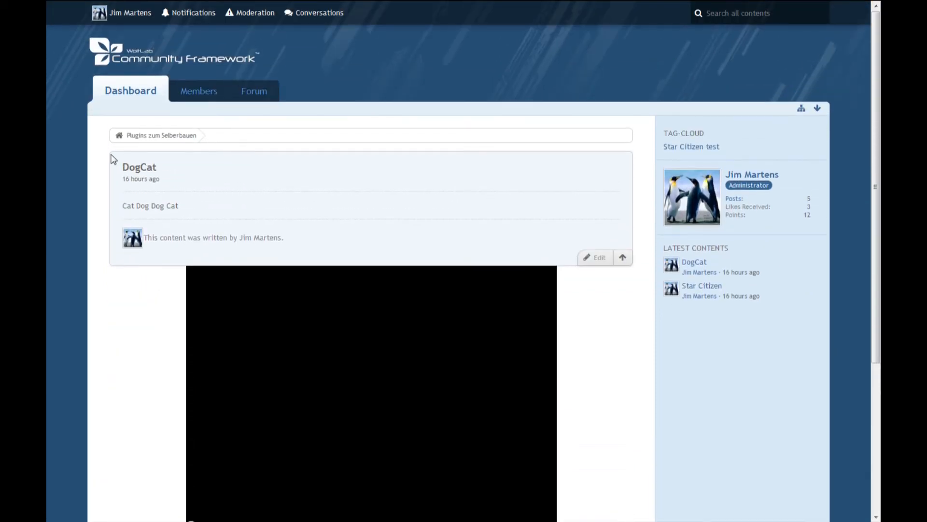
Open the page listing the DogCat and Star Citizen contents and check the embedded video's position there.
{"action": "left_click", "coordinate": [119, 137]}
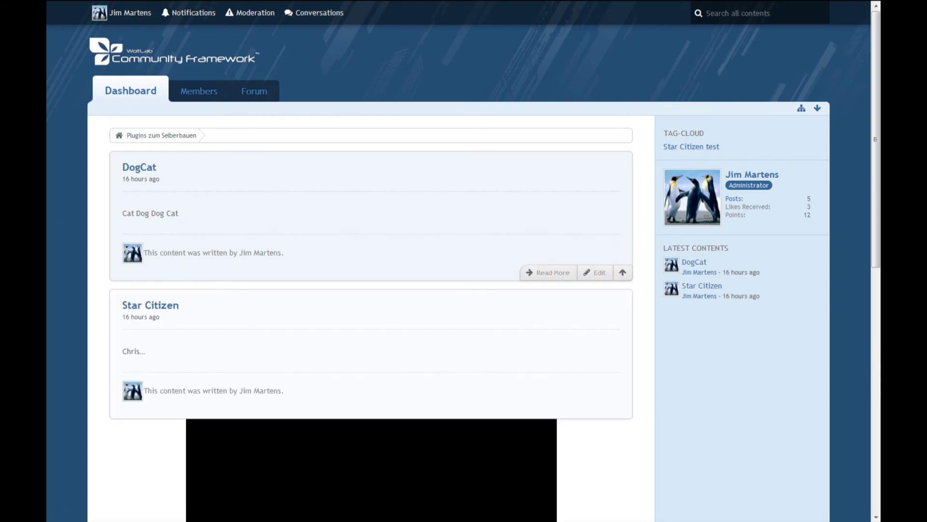
{"action": "scroll", "coordinate": [164, 215], "scroll_direction": "down", "scroll_amount": 7}
{"action": "scroll", "coordinate": [161, 215], "scroll_direction": "up", "scroll_amount": 7}
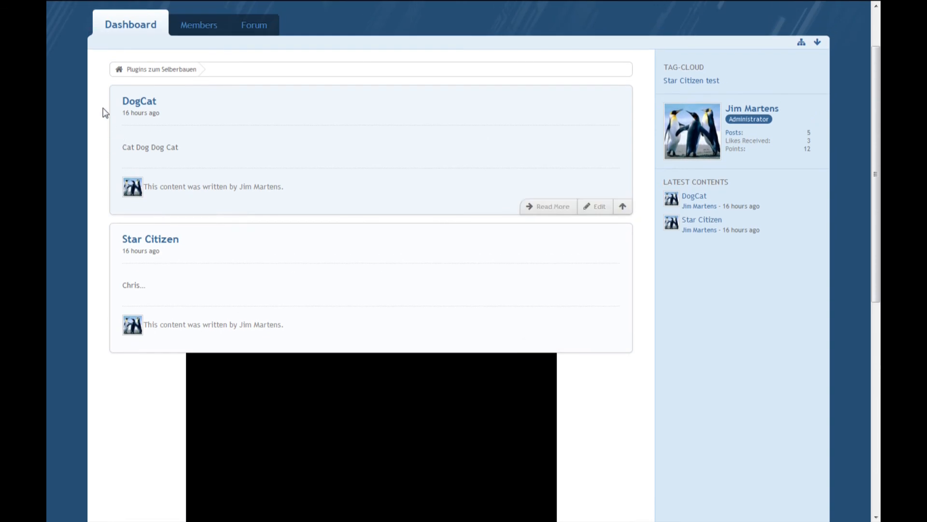
{"action": "scroll", "coordinate": [131, 299], "scroll_direction": "down", "scroll_amount": 9}
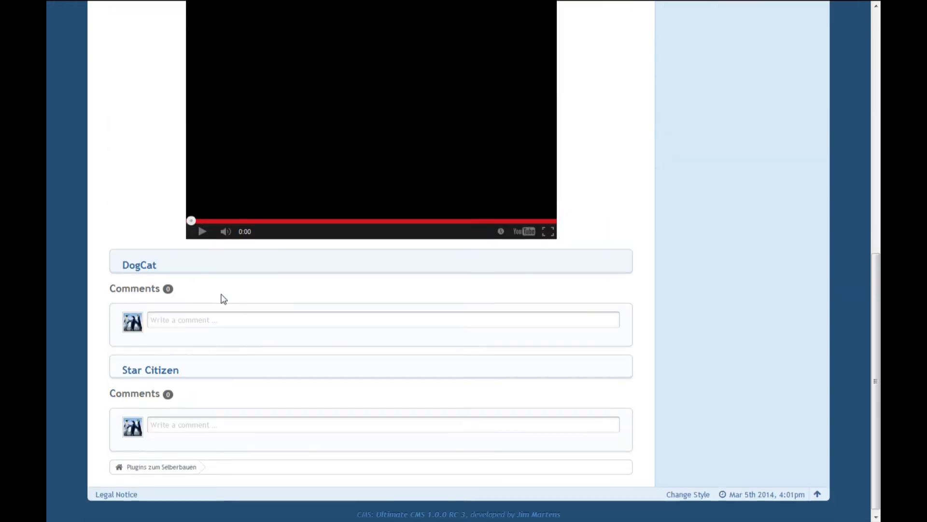
{"action": "scroll", "coordinate": [218, 338], "scroll_direction": "up", "scroll_amount": 3}
{"action": "scroll", "coordinate": [184, 357], "scroll_direction": "up", "scroll_amount": 2}
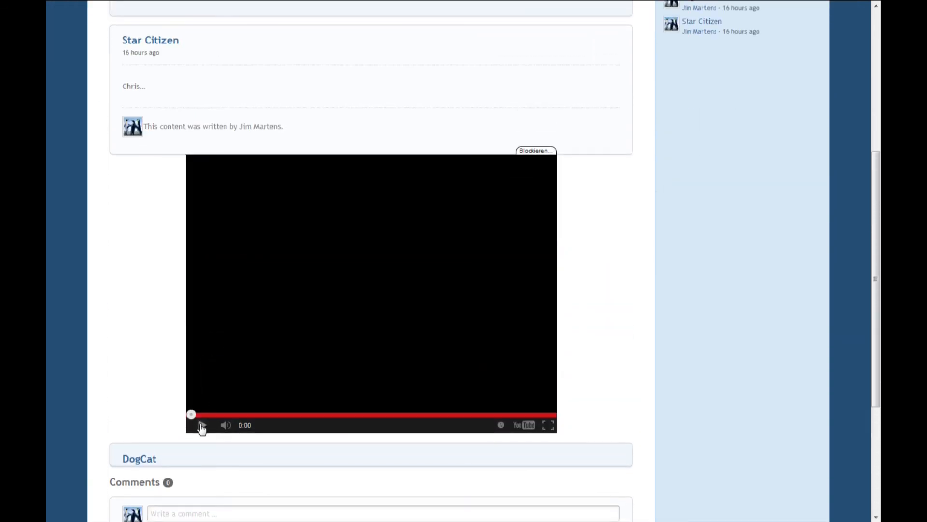
Try playing the embedded video on the page and open it on YouTube from the player.
{"action": "left_click", "coordinate": [202, 425]}
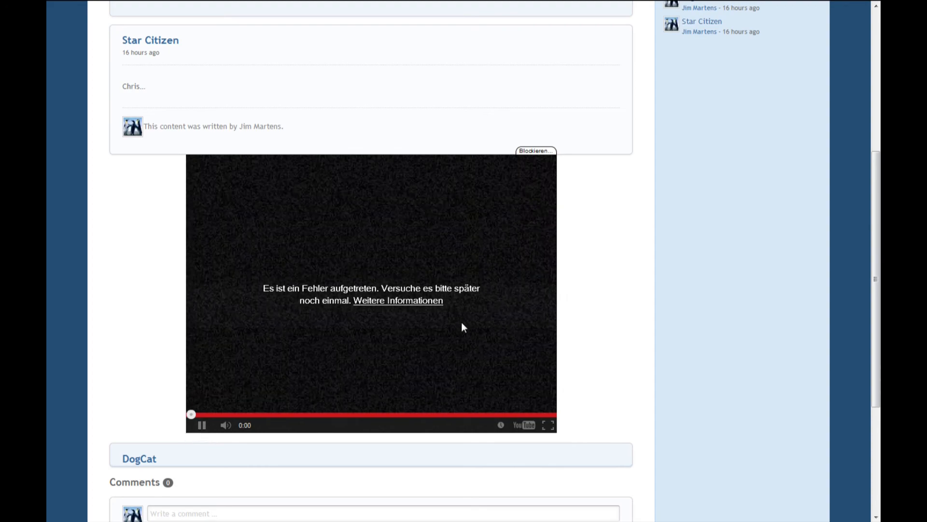
{"action": "left_click", "coordinate": [531, 426]}
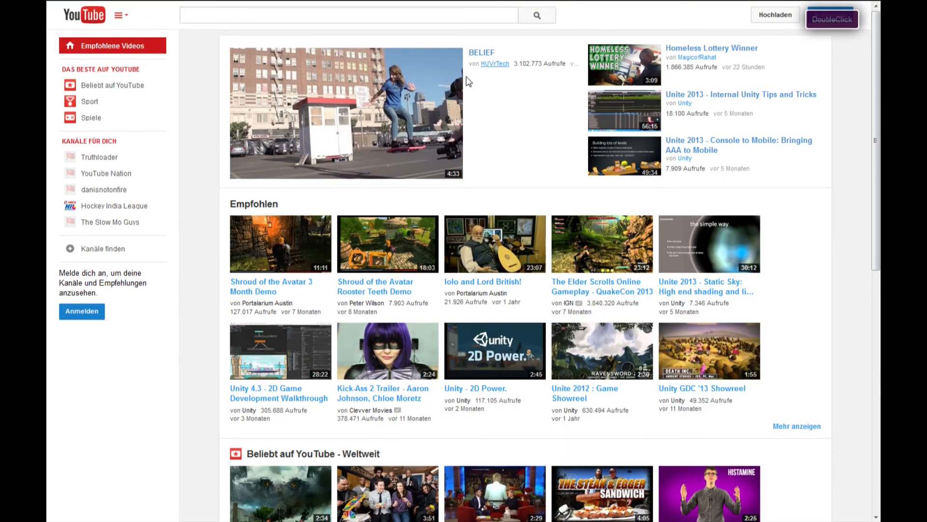
{"action": "mouse_move", "coordinate": [301, 4]}
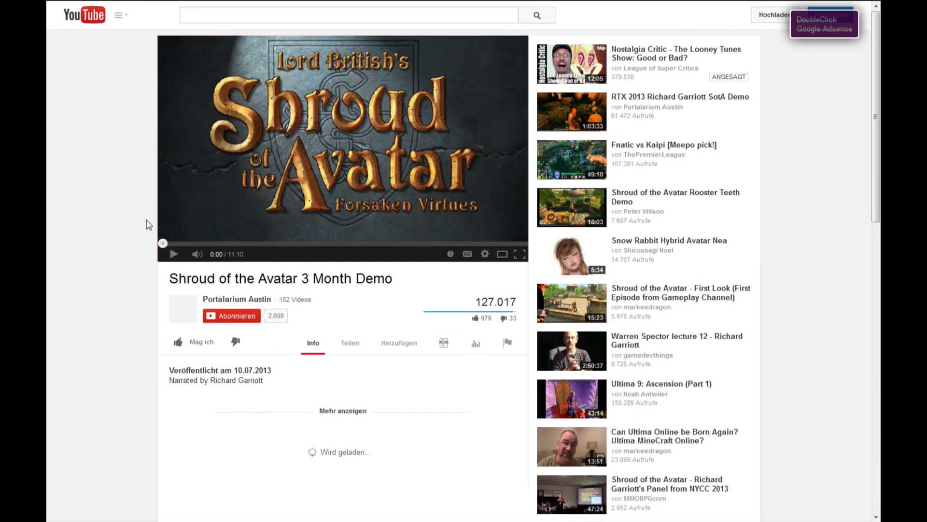
{"action": "mouse_move", "coordinate": [266, 2]}
Return to the Uncategorized category page and inspect the embedded video and its player controls.
{"action": "left_click", "coordinate": [198, 8]}
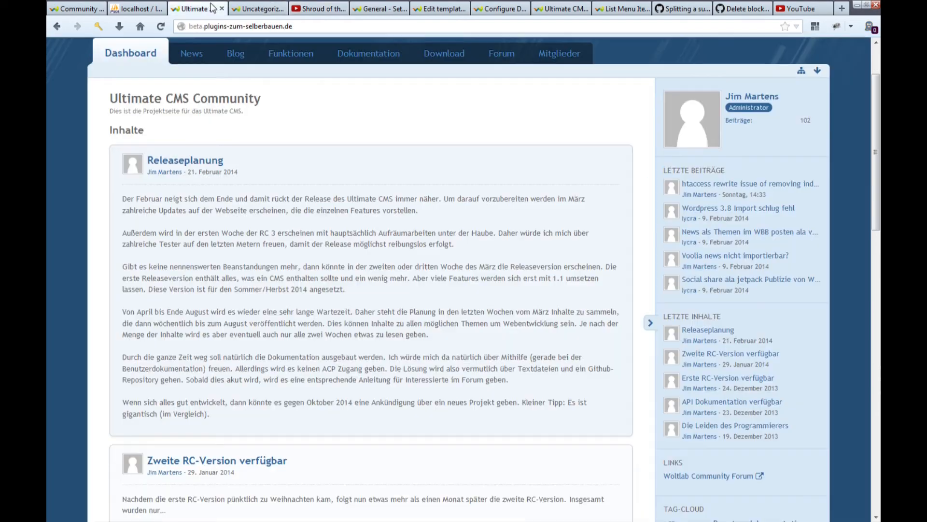
{"action": "left_click", "coordinate": [260, 8]}
{"action": "scroll", "coordinate": [194, 325], "scroll_direction": "down", "scroll_amount": 3}
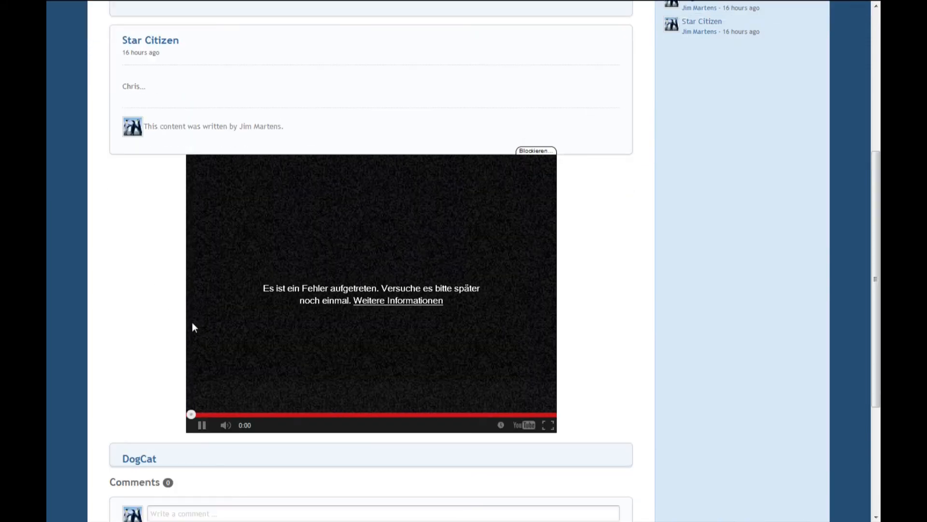
{"action": "scroll", "coordinate": [163, 300], "scroll_direction": "up", "scroll_amount": 3}
{"action": "scroll", "coordinate": [163, 300], "scroll_direction": "up", "scroll_amount": 1}
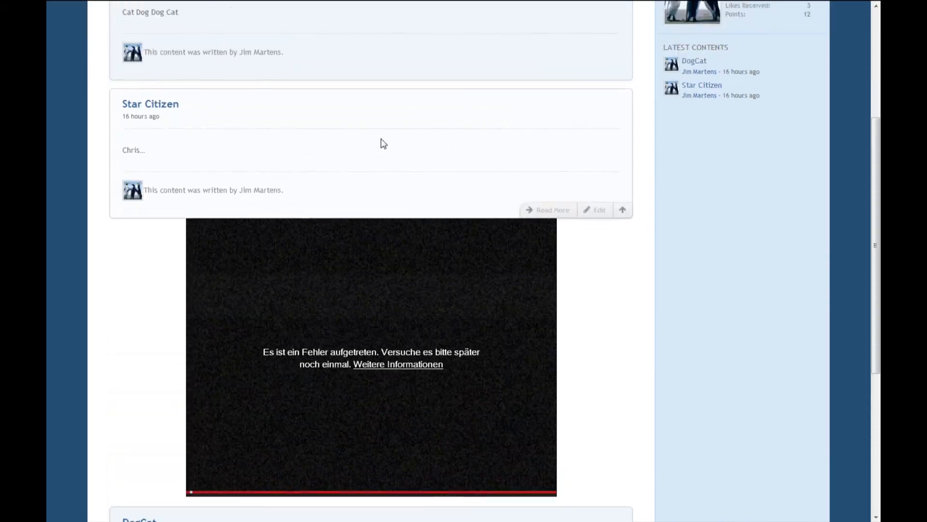
{"action": "scroll", "coordinate": [608, 267], "scroll_direction": "down", "scroll_amount": 3}
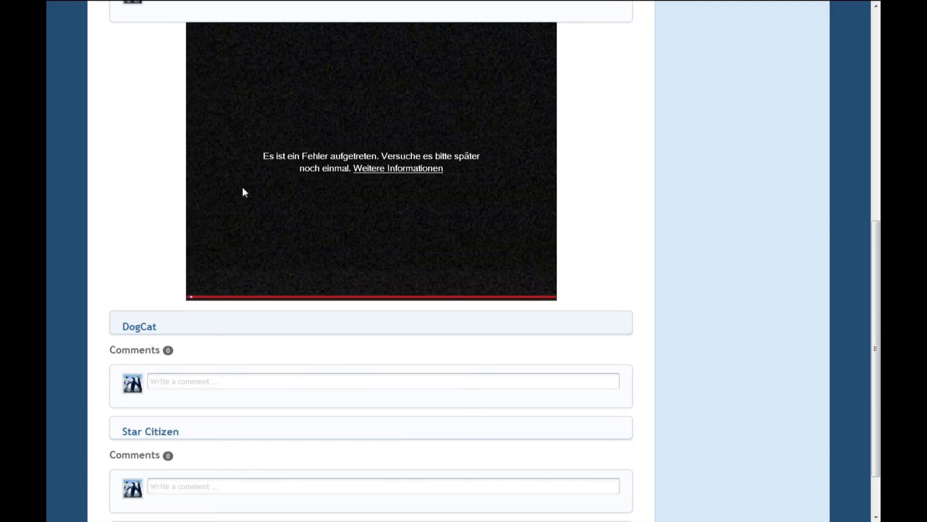
{"action": "mouse_move", "coordinate": [235, 294]}
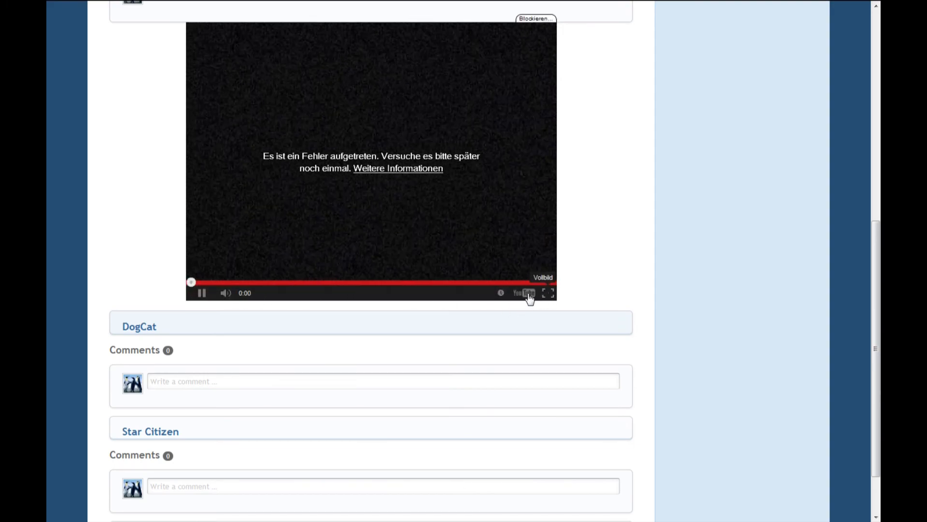
Examine how the category page arranges the content previews, the embedded video and the comment sections.
{"action": "scroll", "coordinate": [487, 317], "scroll_direction": "up", "scroll_amount": 3}
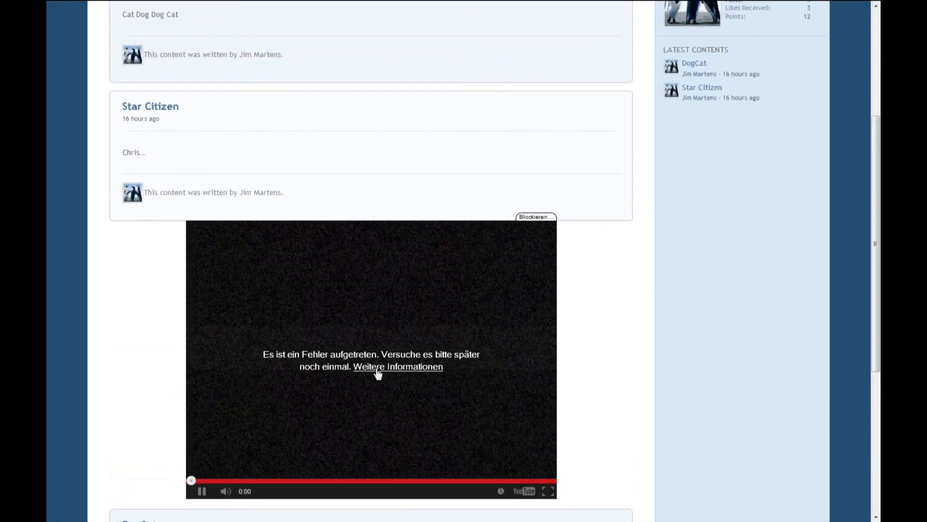
{"action": "scroll", "coordinate": [129, 305], "scroll_direction": "up", "scroll_amount": 1}
{"action": "scroll", "coordinate": [130, 304], "scroll_direction": "up", "scroll_amount": 3}
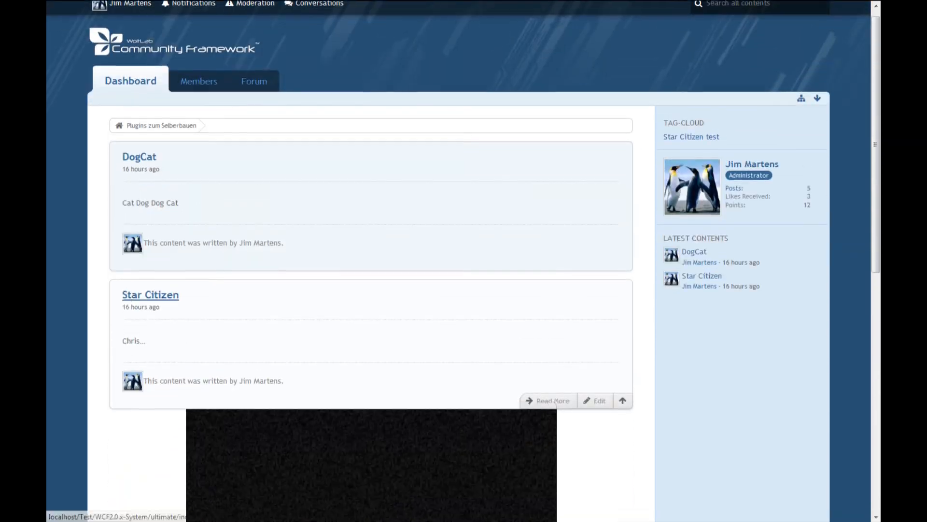
{"action": "scroll", "coordinate": [127, 309], "scroll_direction": "down", "scroll_amount": 7}
{"action": "scroll", "coordinate": [128, 309], "scroll_direction": "up", "scroll_amount": 5}
{"action": "scroll", "coordinate": [130, 304], "scroll_direction": "down", "scroll_amount": 3}
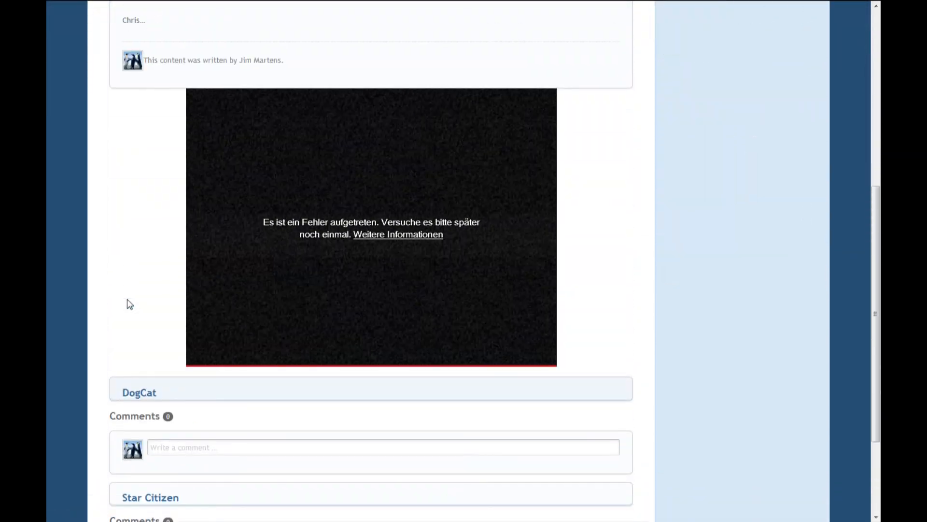
{"action": "scroll", "coordinate": [129, 305], "scroll_direction": "up", "scroll_amount": 1}
{"action": "scroll", "coordinate": [129, 303], "scroll_direction": "up", "scroll_amount": 1}
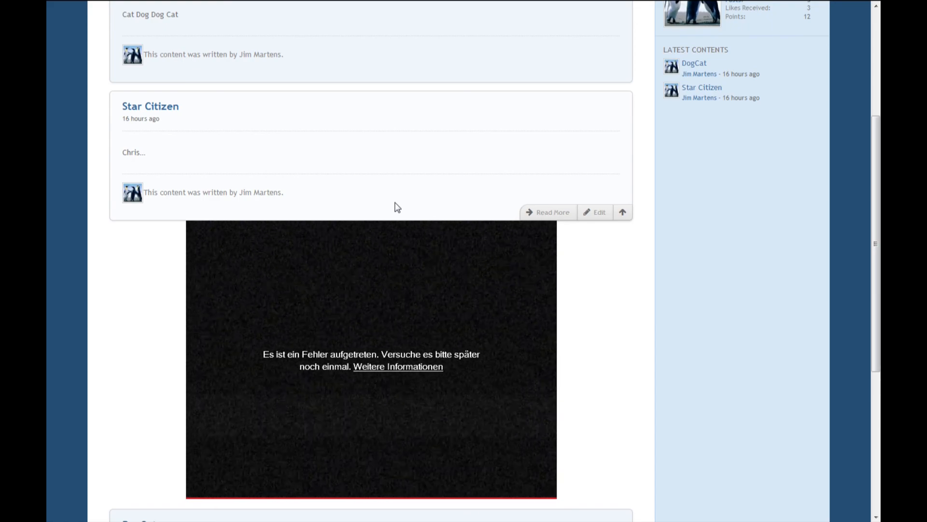
{"action": "scroll", "coordinate": [397, 208], "scroll_direction": "down", "scroll_amount": 4}
{"action": "scroll", "coordinate": [397, 207], "scroll_direction": "up", "scroll_amount": 2}
{"action": "scroll", "coordinate": [396, 203], "scroll_direction": "up", "scroll_amount": 1}
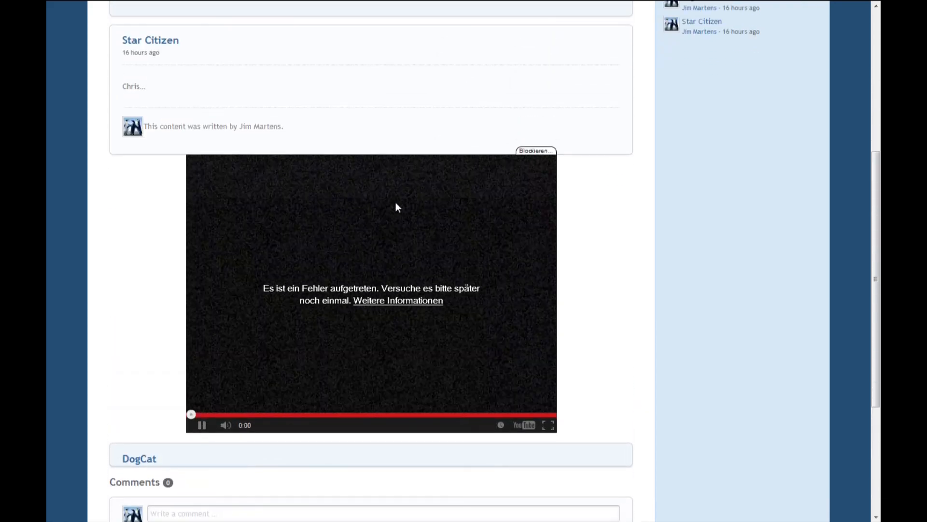
{"action": "scroll", "coordinate": [498, 220], "scroll_direction": "up", "scroll_amount": 3}
{"action": "scroll", "coordinate": [533, 271], "scroll_direction": "down", "scroll_amount": 4}
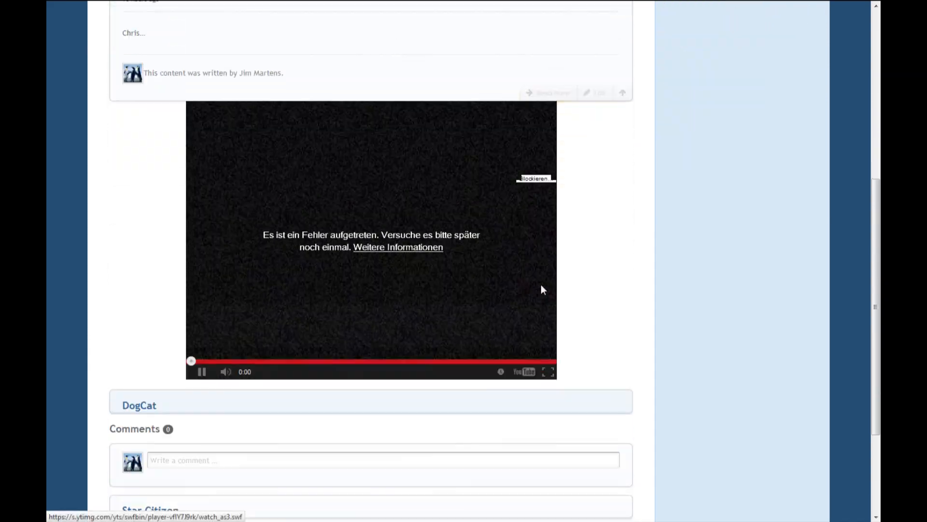
{"action": "scroll", "coordinate": [574, 292], "scroll_direction": "down", "scroll_amount": 3}
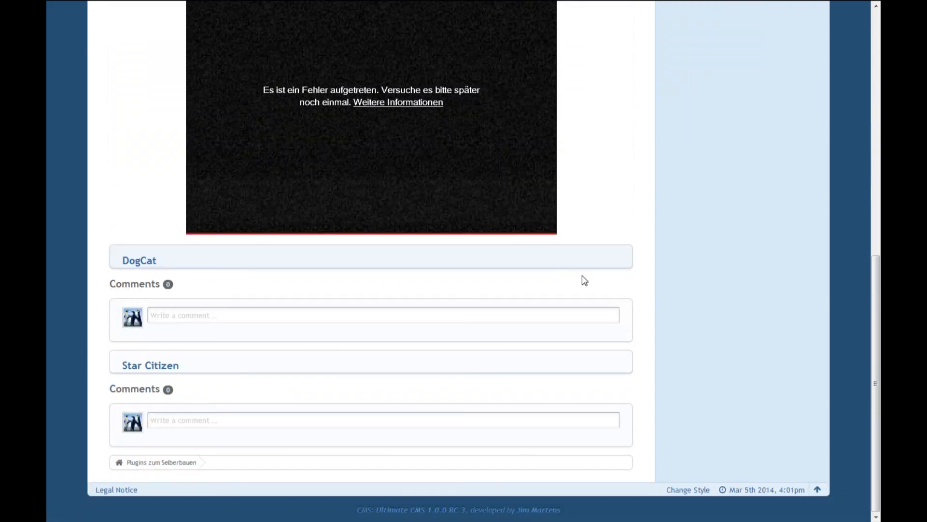
{"action": "scroll", "coordinate": [584, 281], "scroll_direction": "up", "scroll_amount": 3}
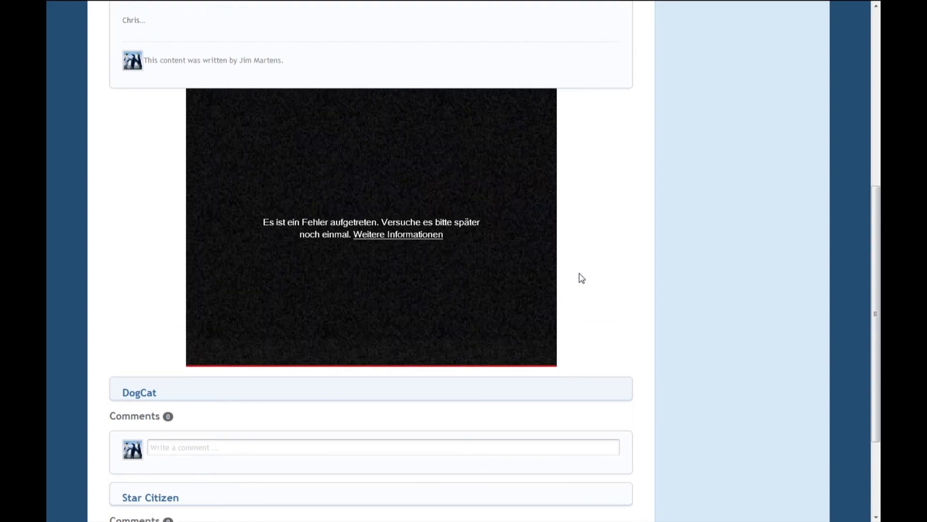
{"action": "scroll", "coordinate": [582, 277], "scroll_direction": "up", "scroll_amount": 3}
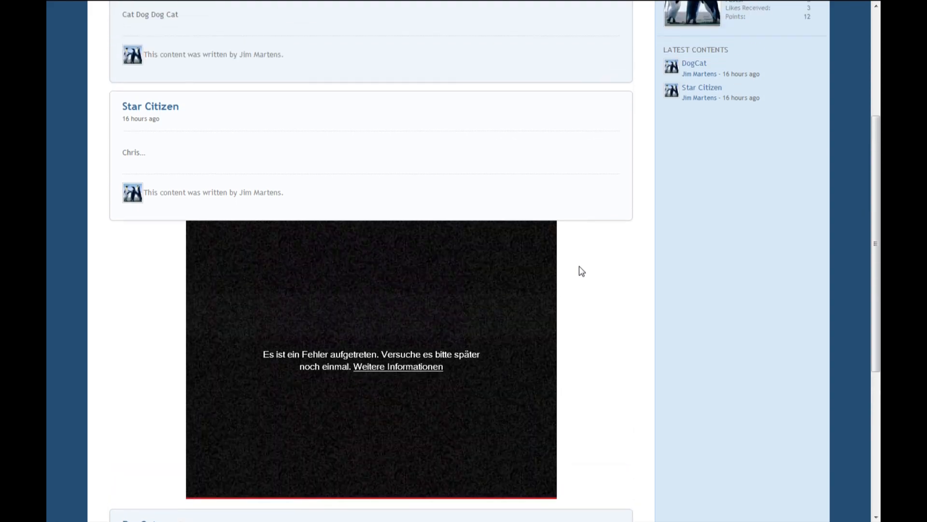
{"action": "scroll", "coordinate": [582, 271], "scroll_direction": "down", "scroll_amount": 1}
{"action": "scroll", "coordinate": [582, 271], "scroll_direction": "up", "scroll_amount": 1}
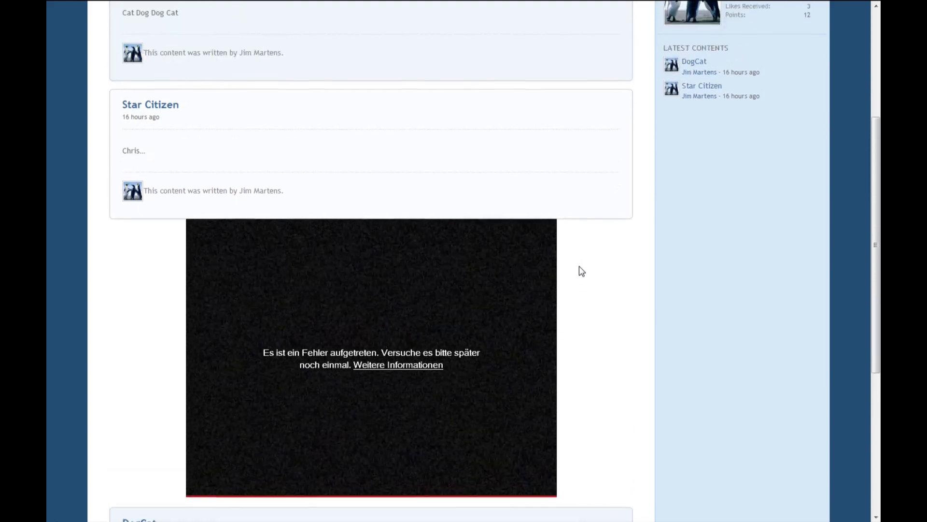
{"action": "scroll", "coordinate": [582, 271], "scroll_direction": "up", "scroll_amount": 1}
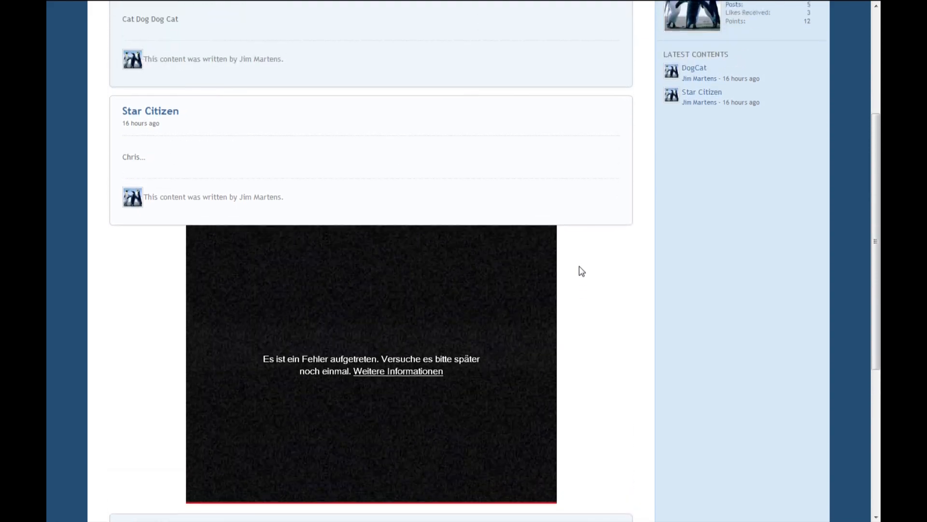
{"action": "scroll", "coordinate": [582, 271], "scroll_direction": "up", "scroll_amount": 1}
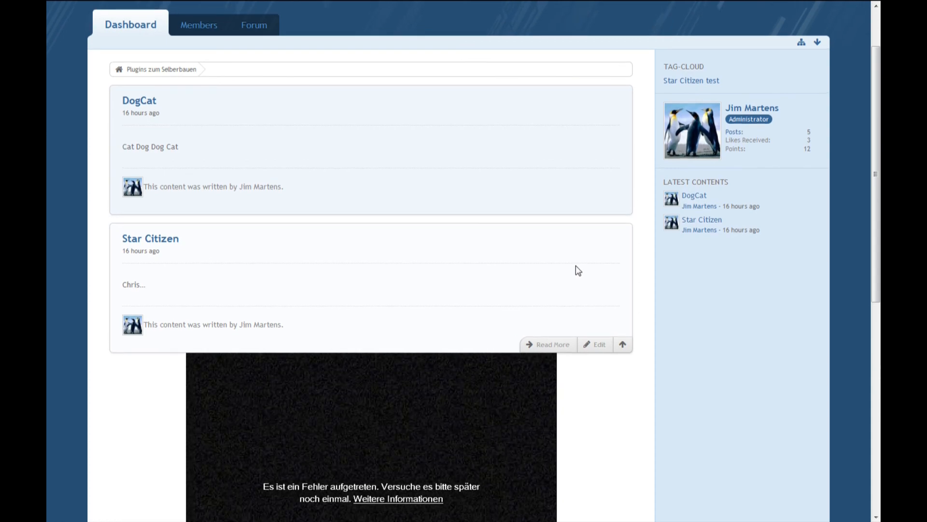